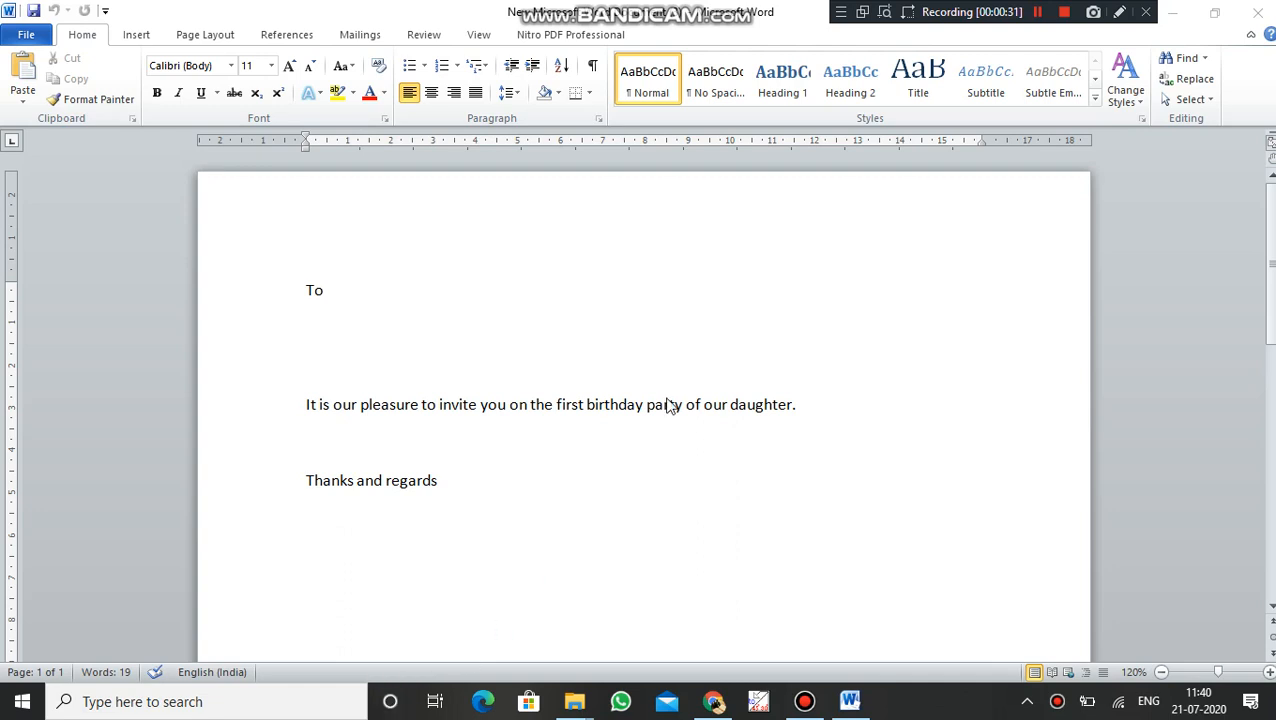
pyautogui.click(1120, 18)
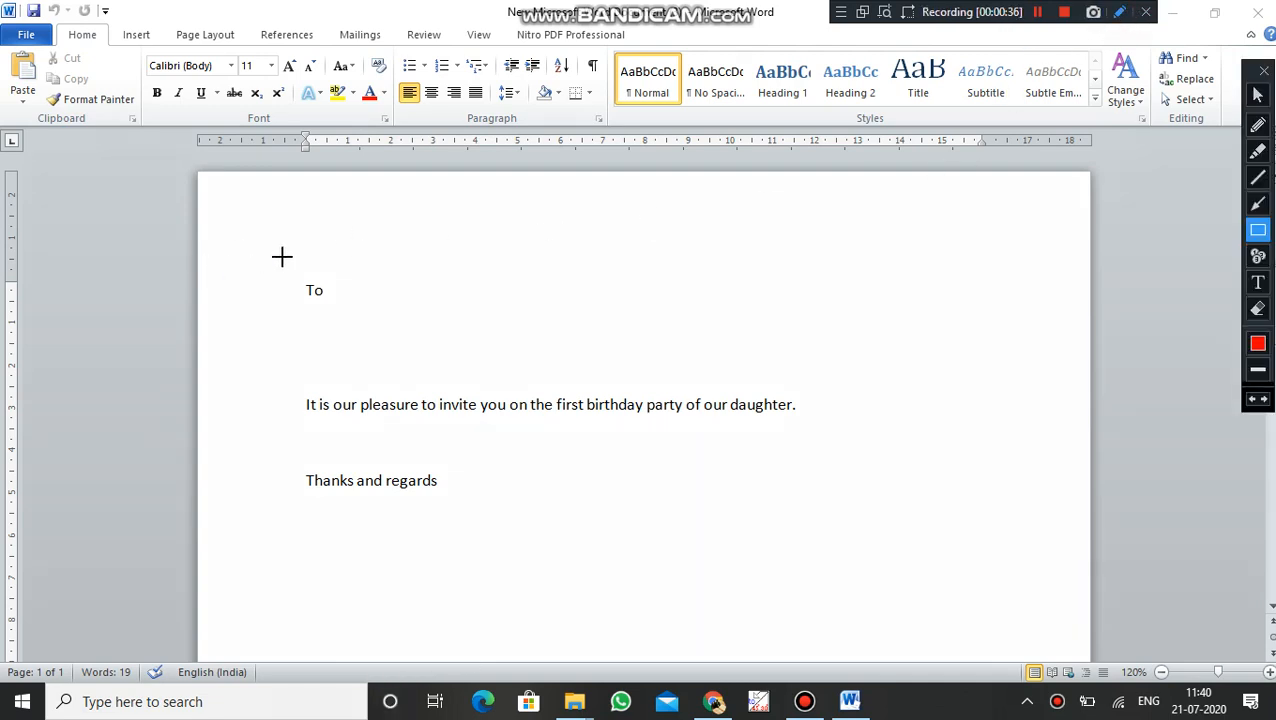
pyautogui.moveTo(281, 257)
pyautogui.mouseDown()
pyautogui.moveTo(346, 484)
pyautogui.moveTo(858, 533)
pyautogui.mouseUp()
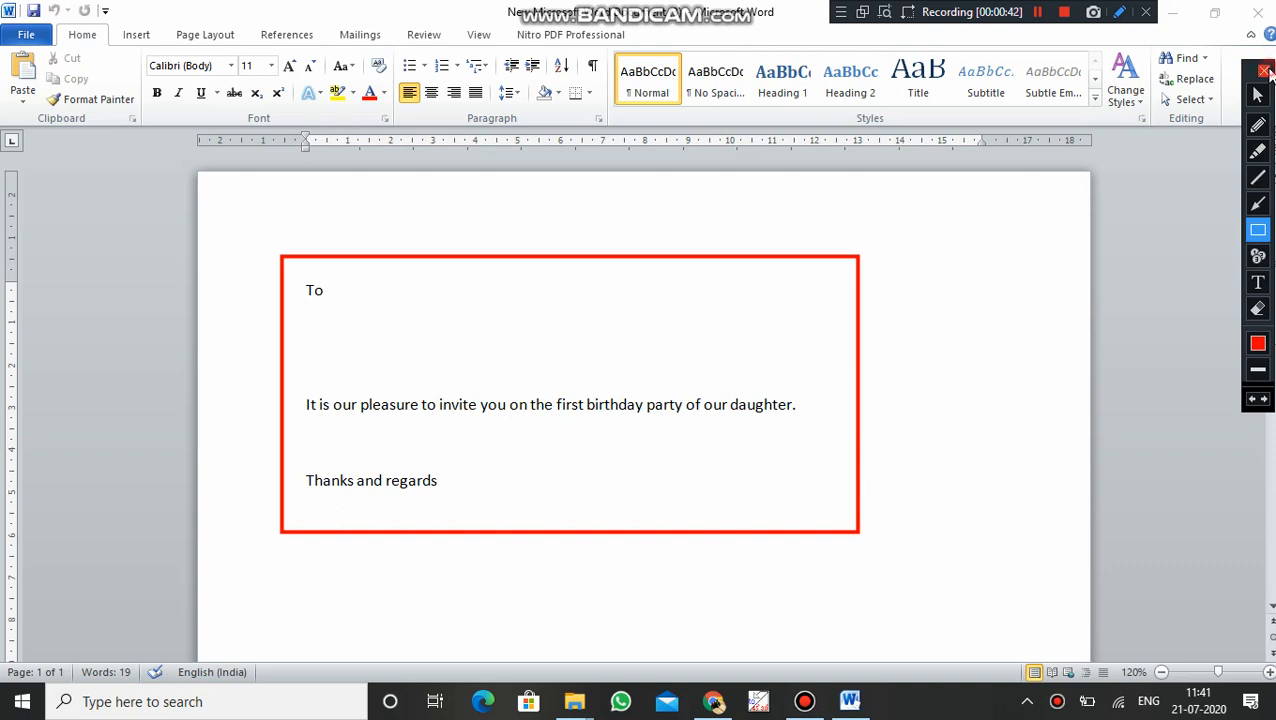
pyautogui.click(1264, 71)
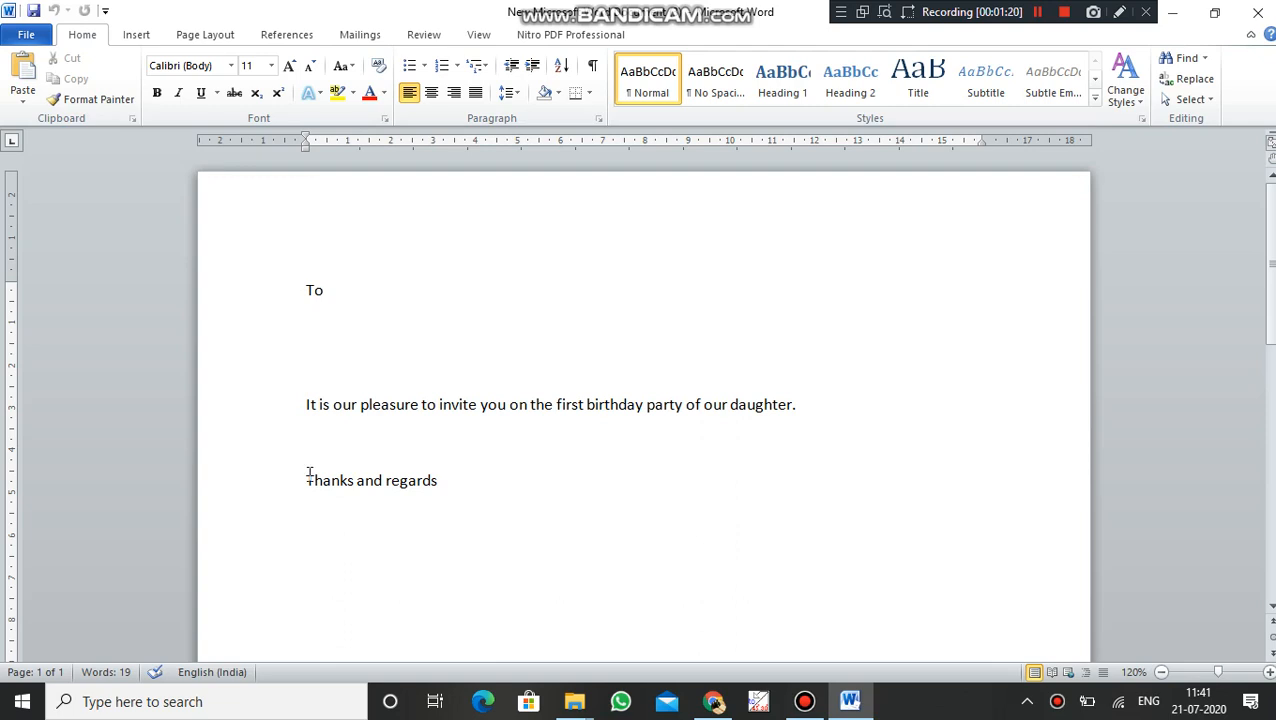
# Step: Start the step-by-step mail merge wizard for letters, use the current document, and advance to recipient selection
pyautogui.click(362, 35)
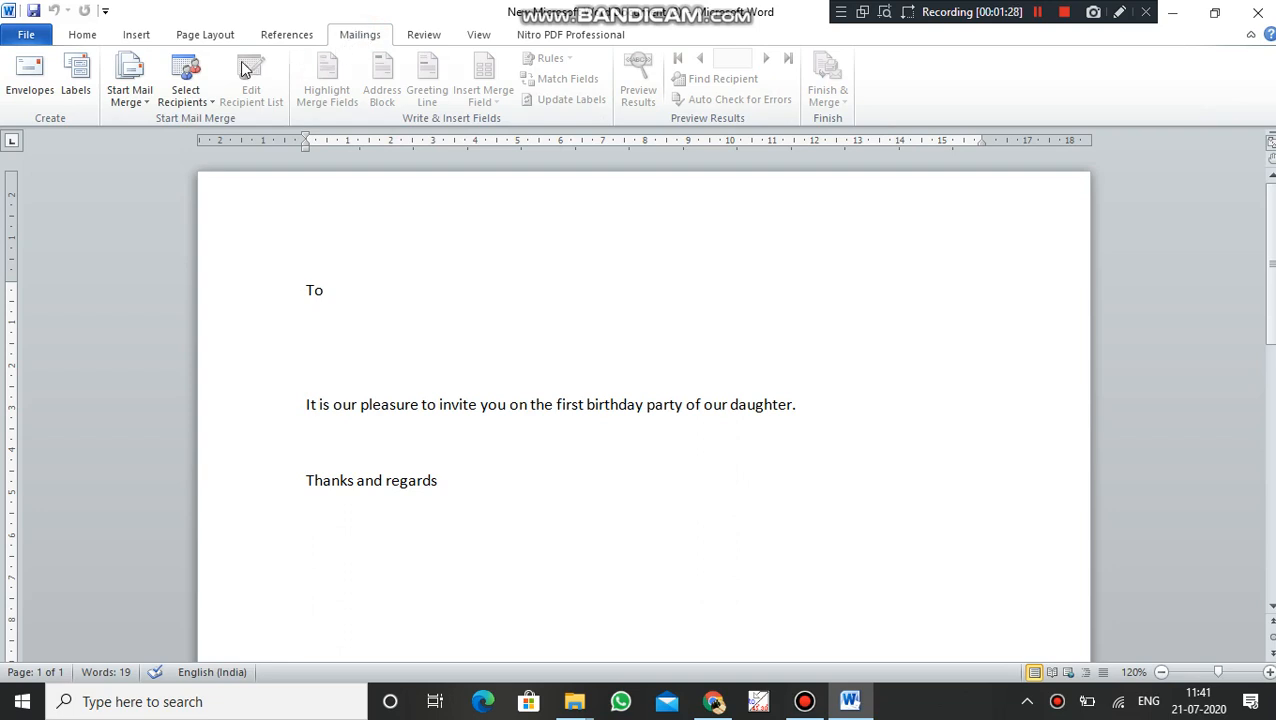
pyautogui.click(146, 105)
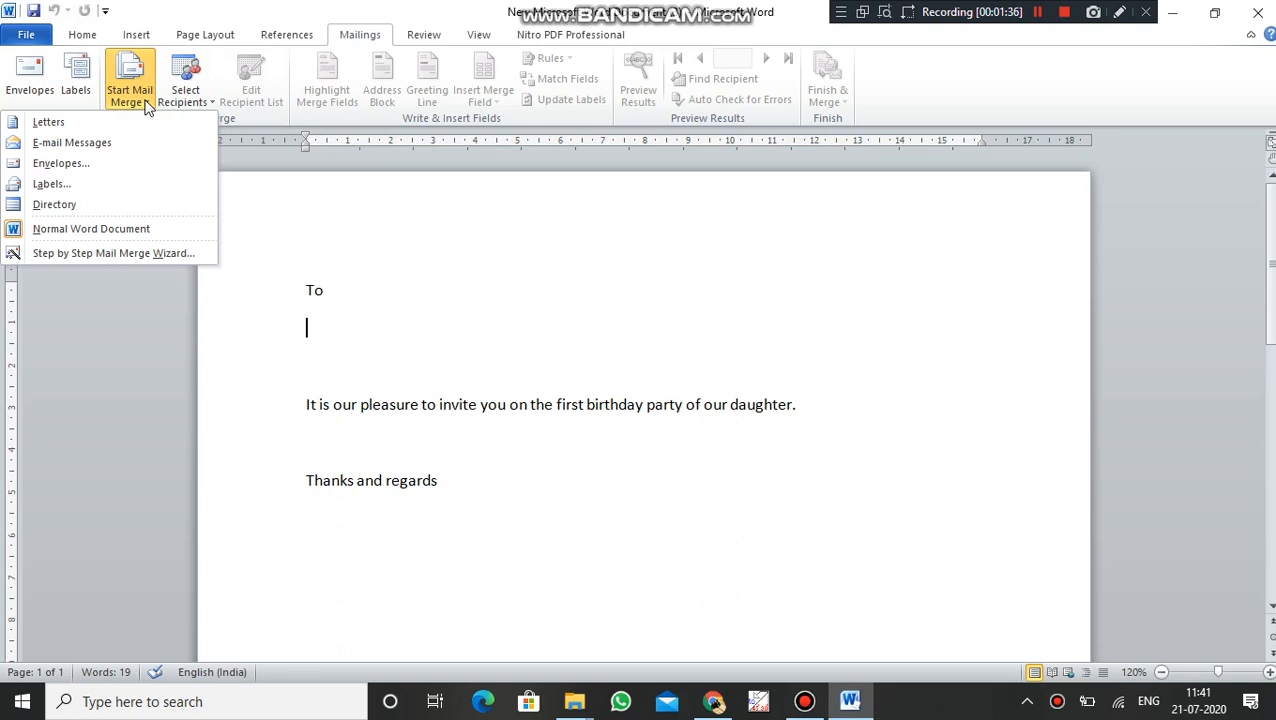
pyautogui.click(113, 253)
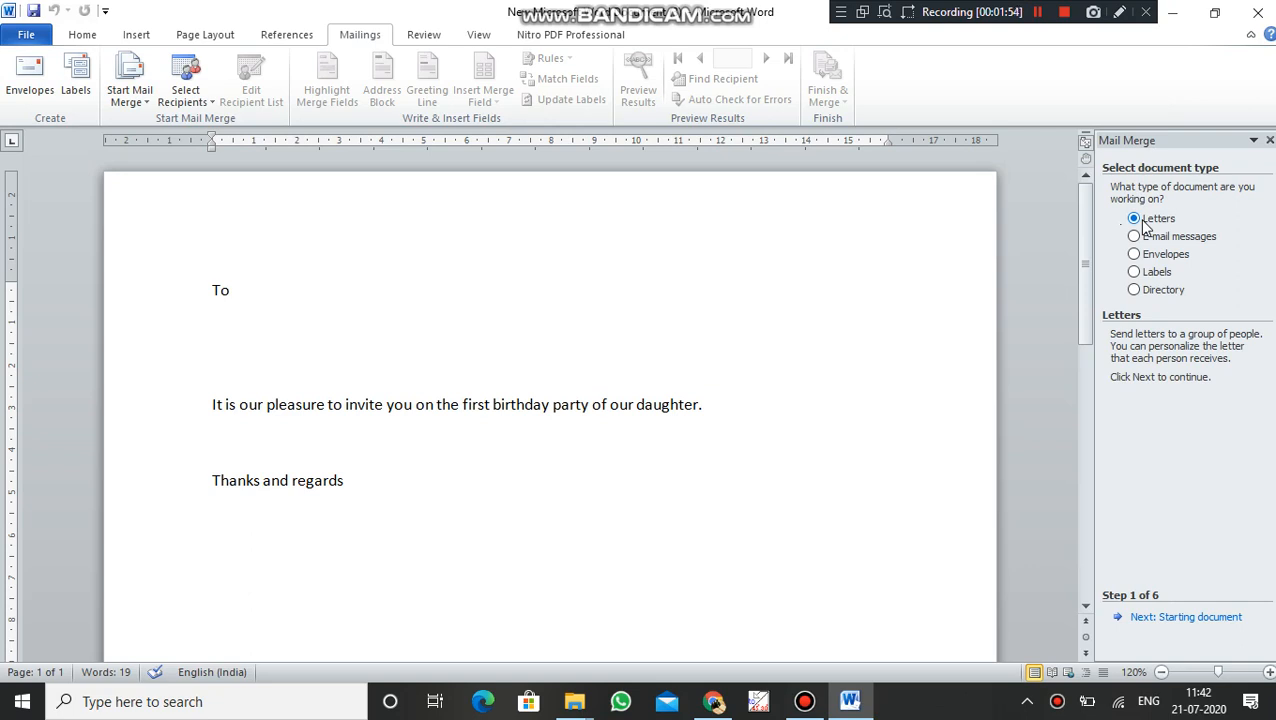
pyautogui.click(1181, 619)
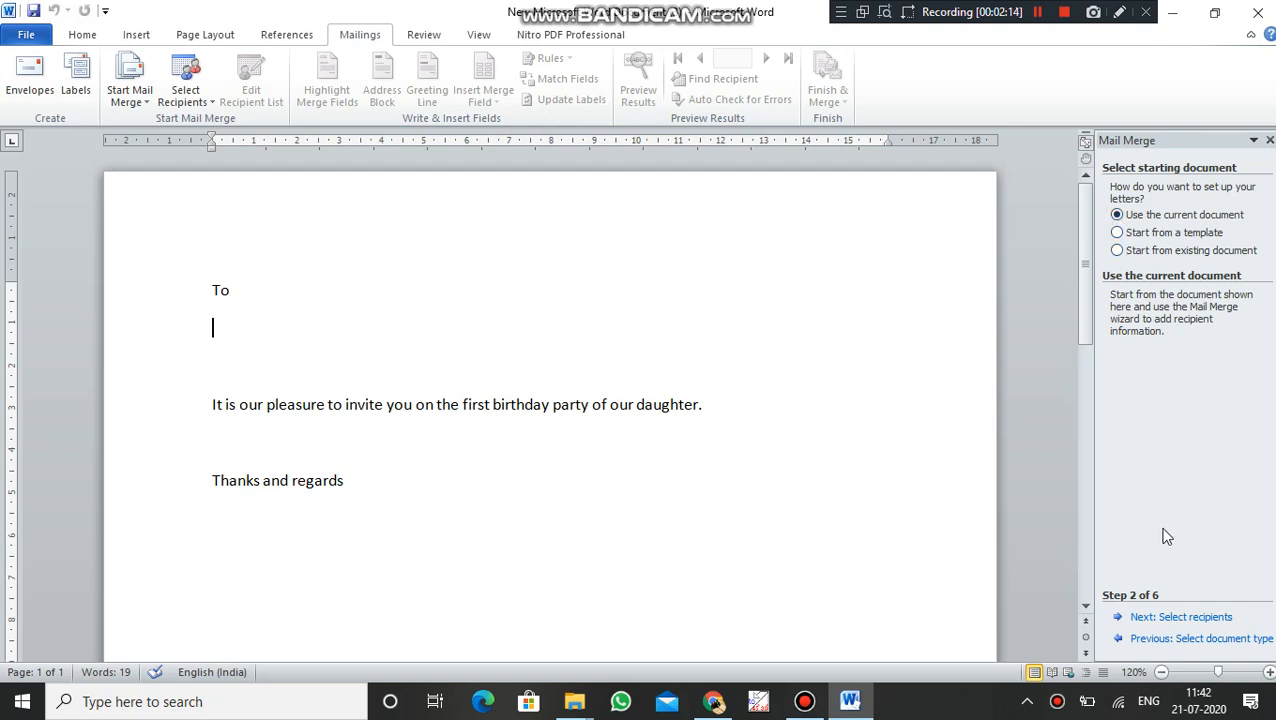
pyautogui.click(1182, 622)
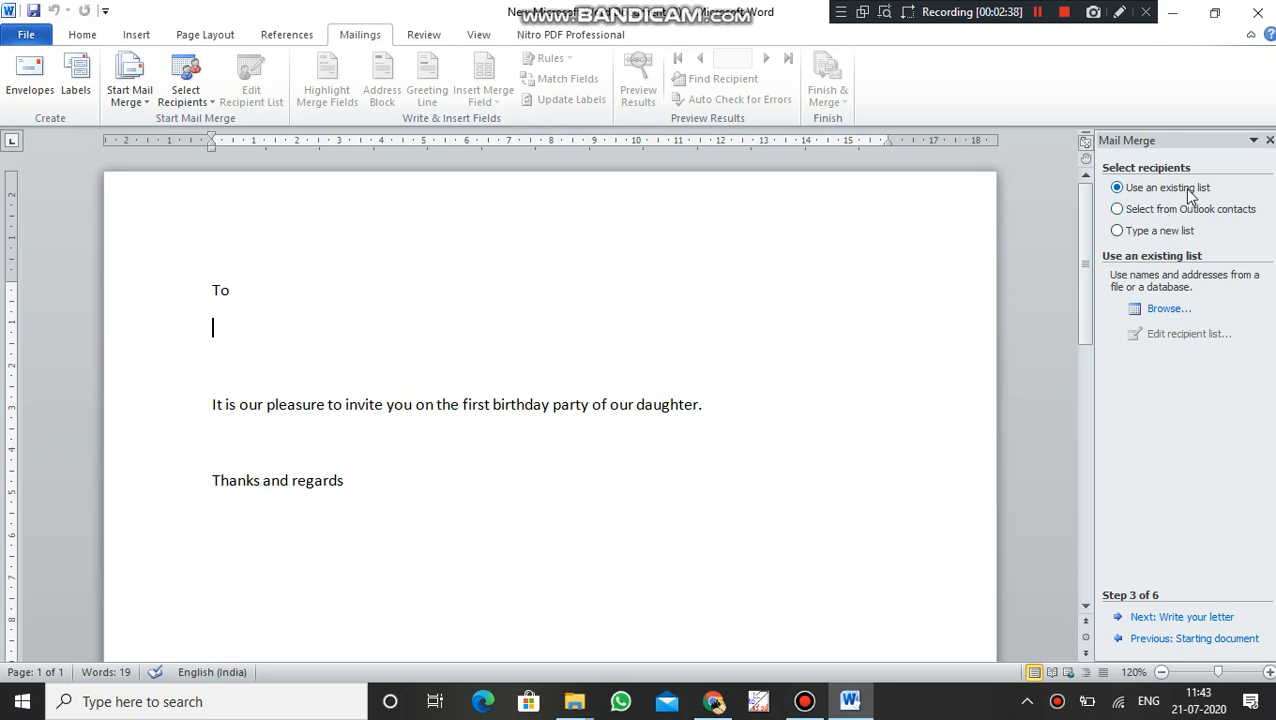
# Step: Choose to type a new recipient list and start creating the address list
pyautogui.click(1118, 231)
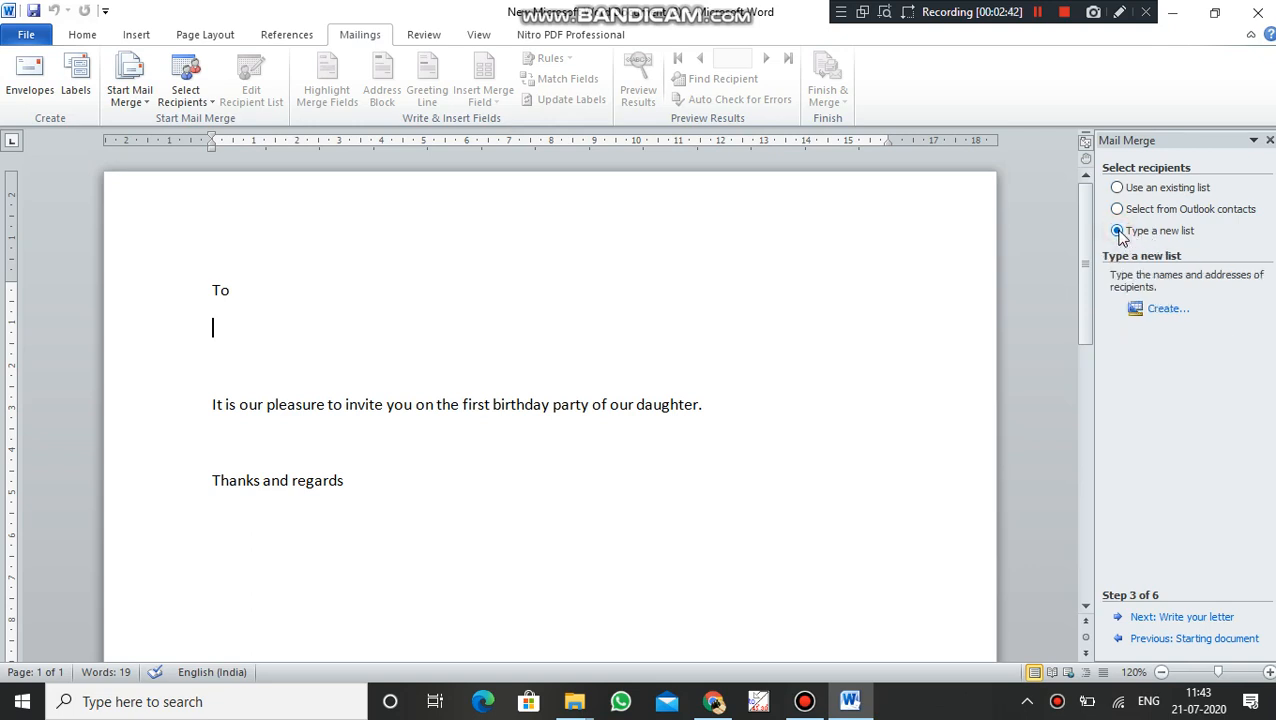
pyautogui.click(1160, 312)
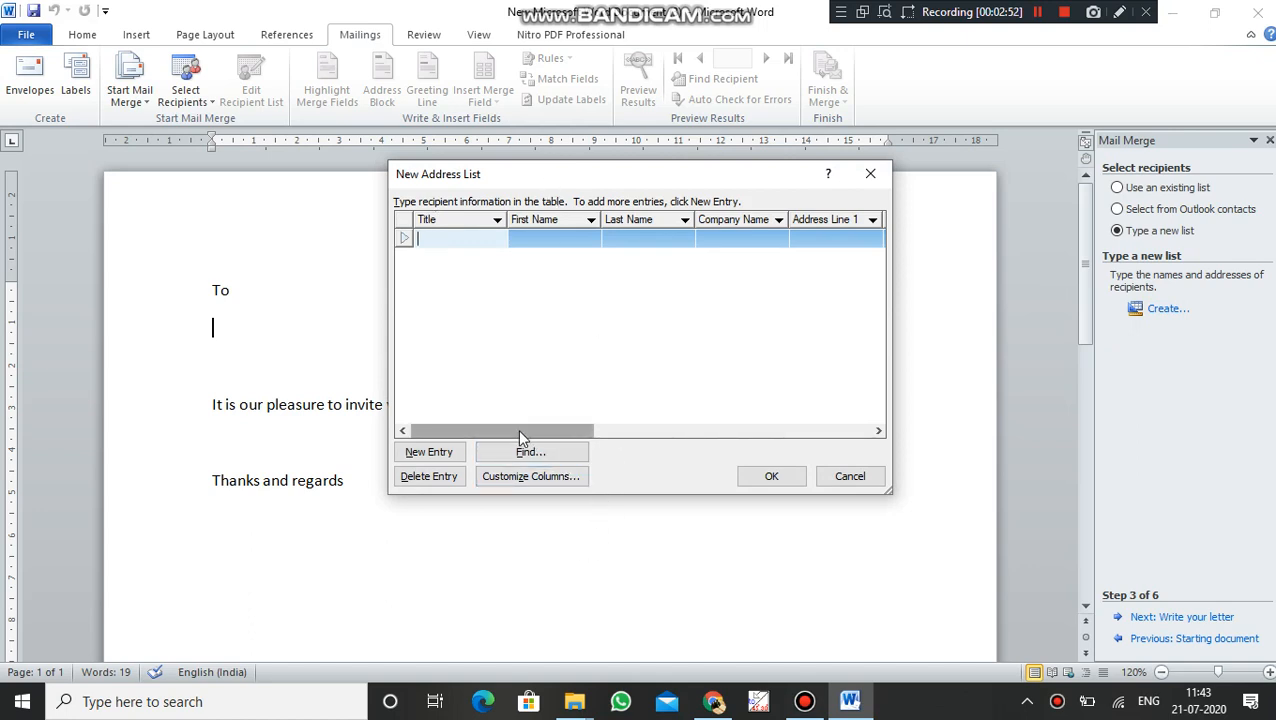
pyautogui.moveTo(517, 437); pyautogui.dragTo(492, 443)
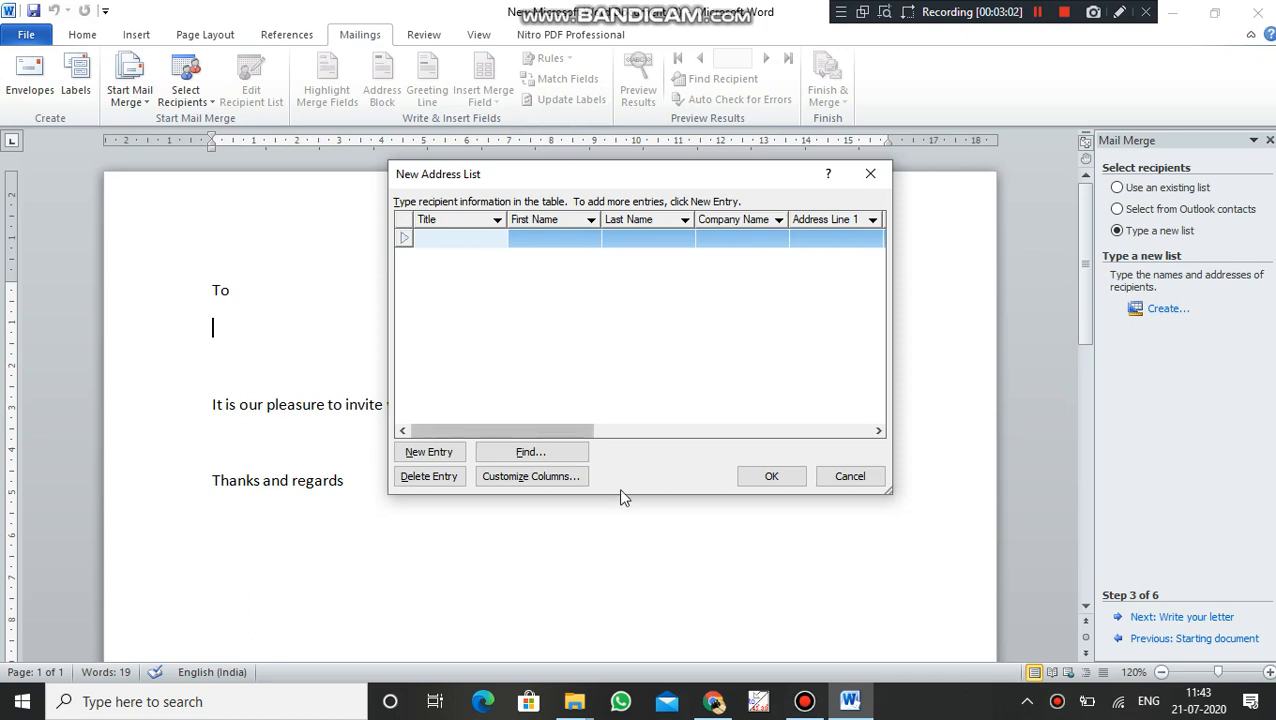
# Step: Customize the address list columns by deleting the E-mail Address, Work Phone, Home Phone and Country or Region fields
pyautogui.click(540, 477)
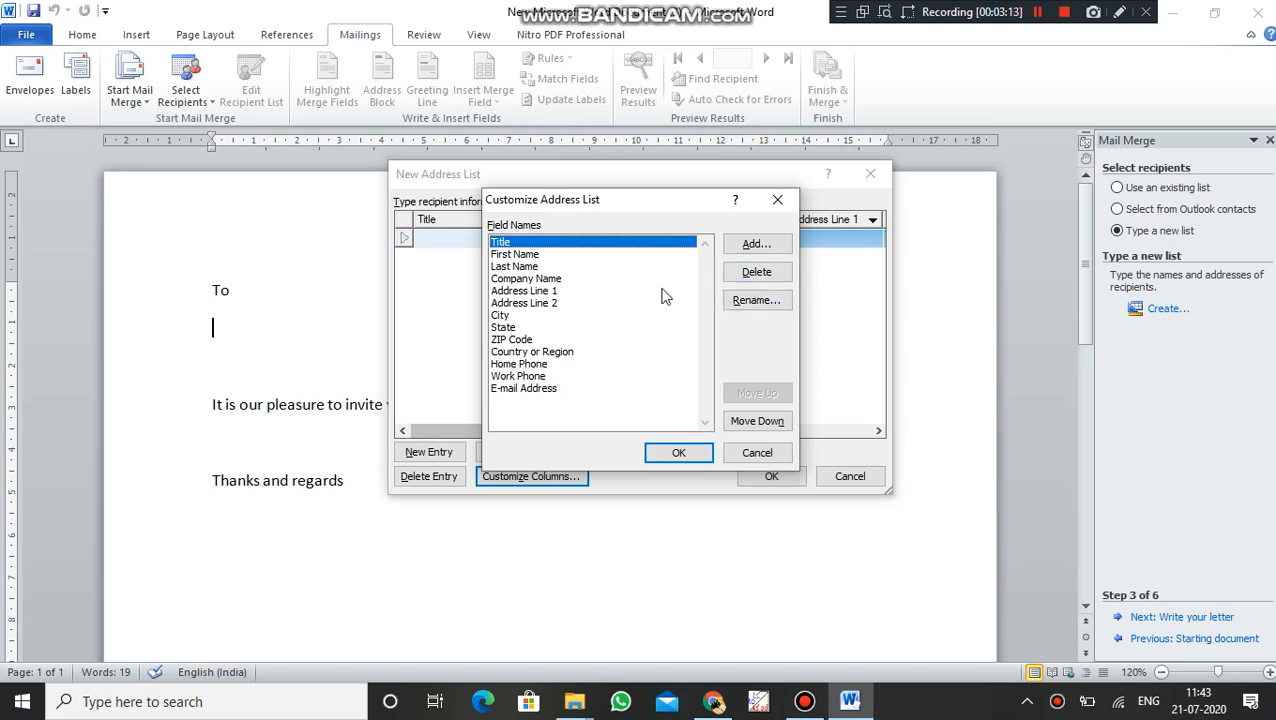
pyautogui.click(537, 390)
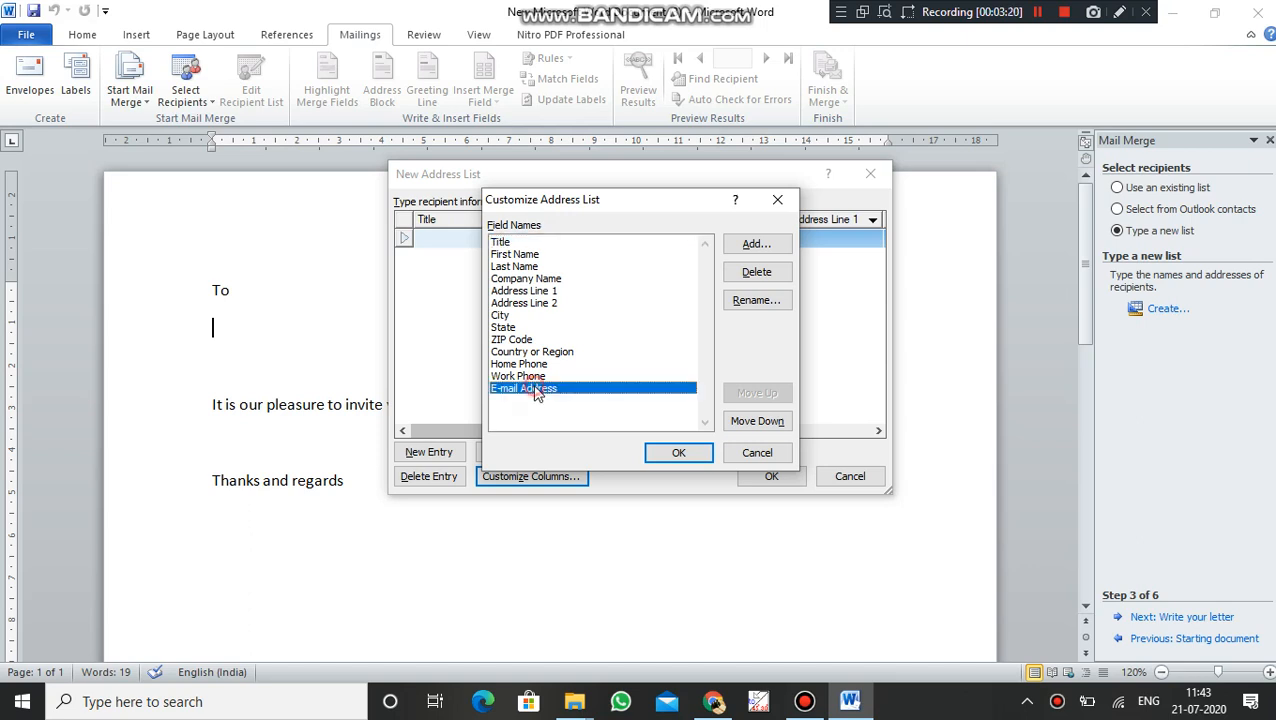
pyautogui.click(754, 273)
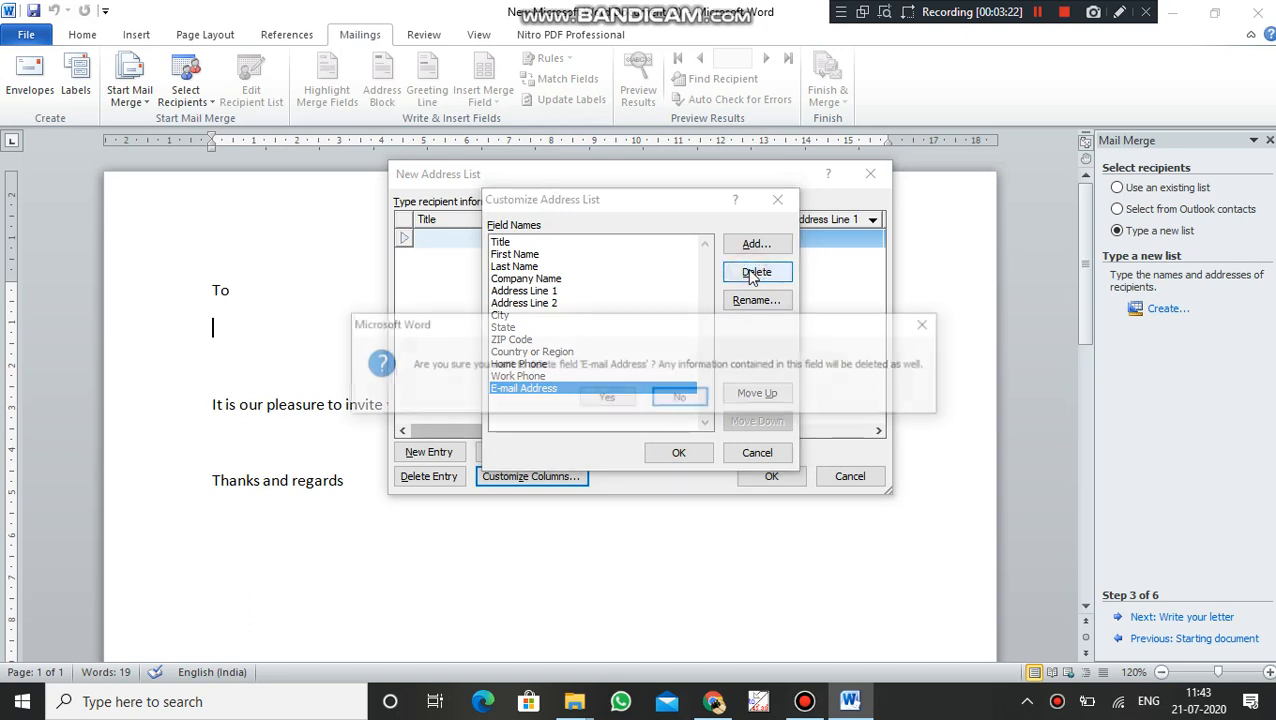
pyautogui.click(606, 401)
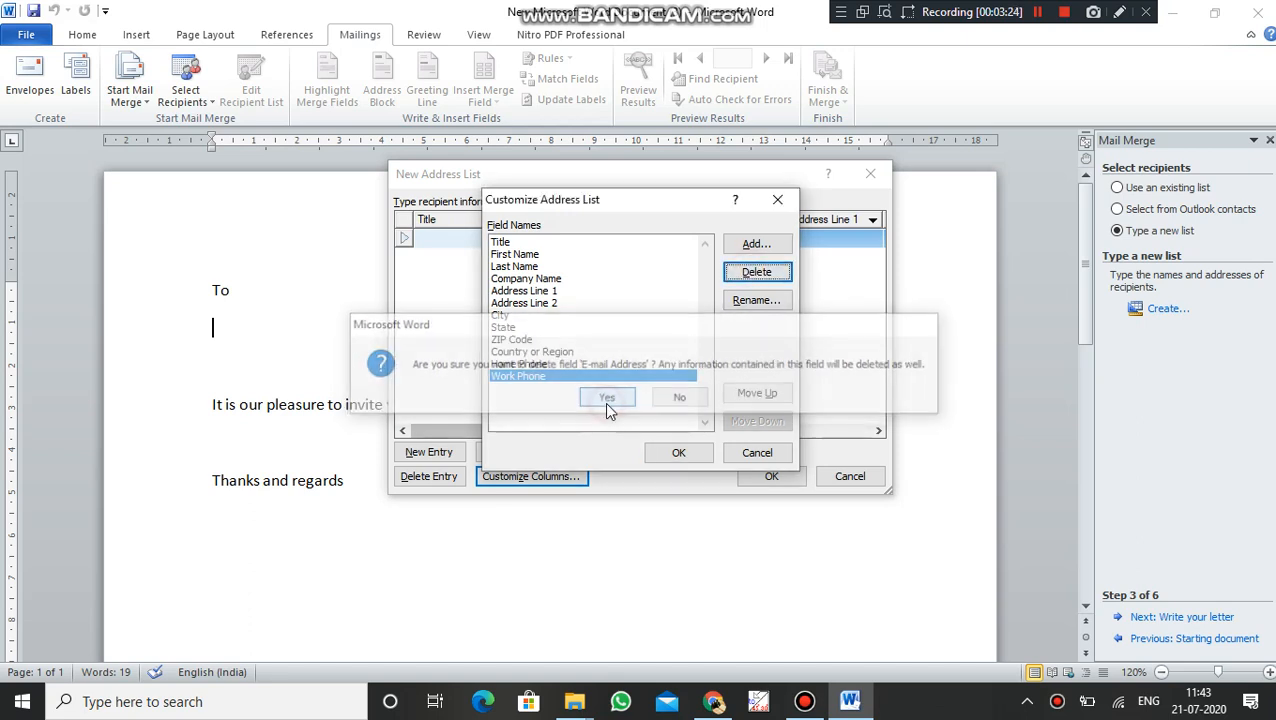
pyautogui.click(759, 274)
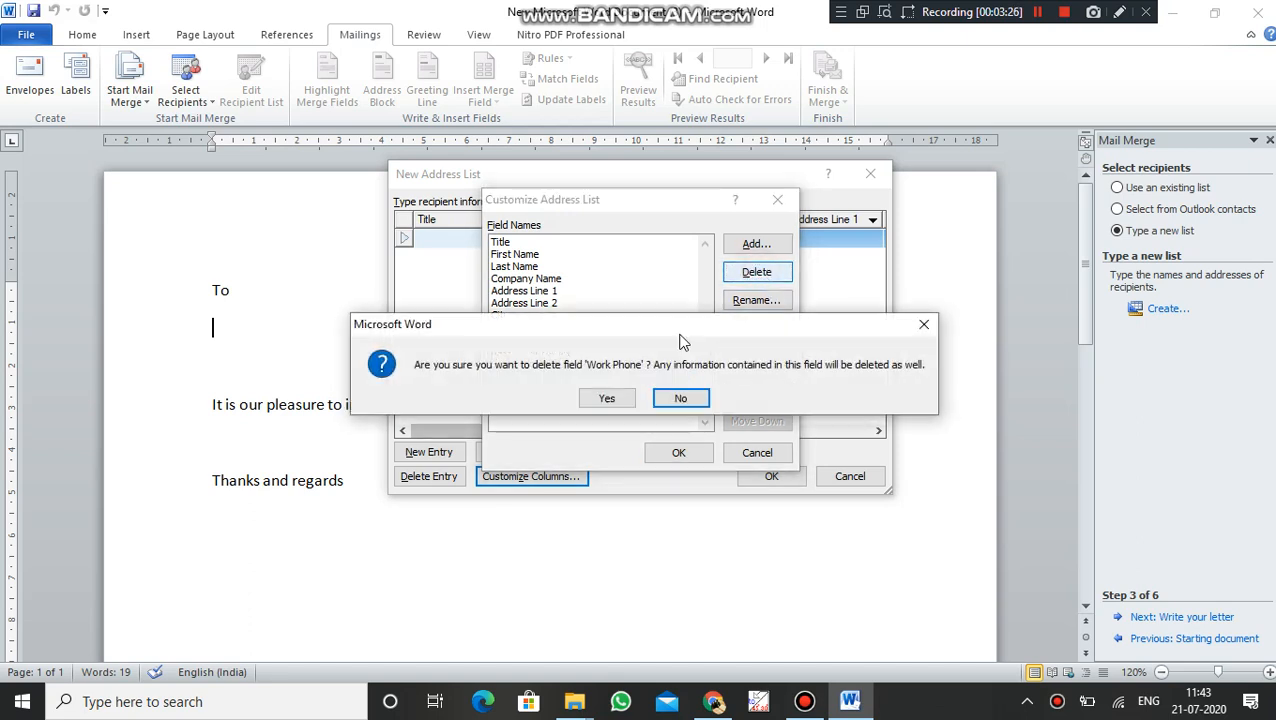
pyautogui.click(606, 401)
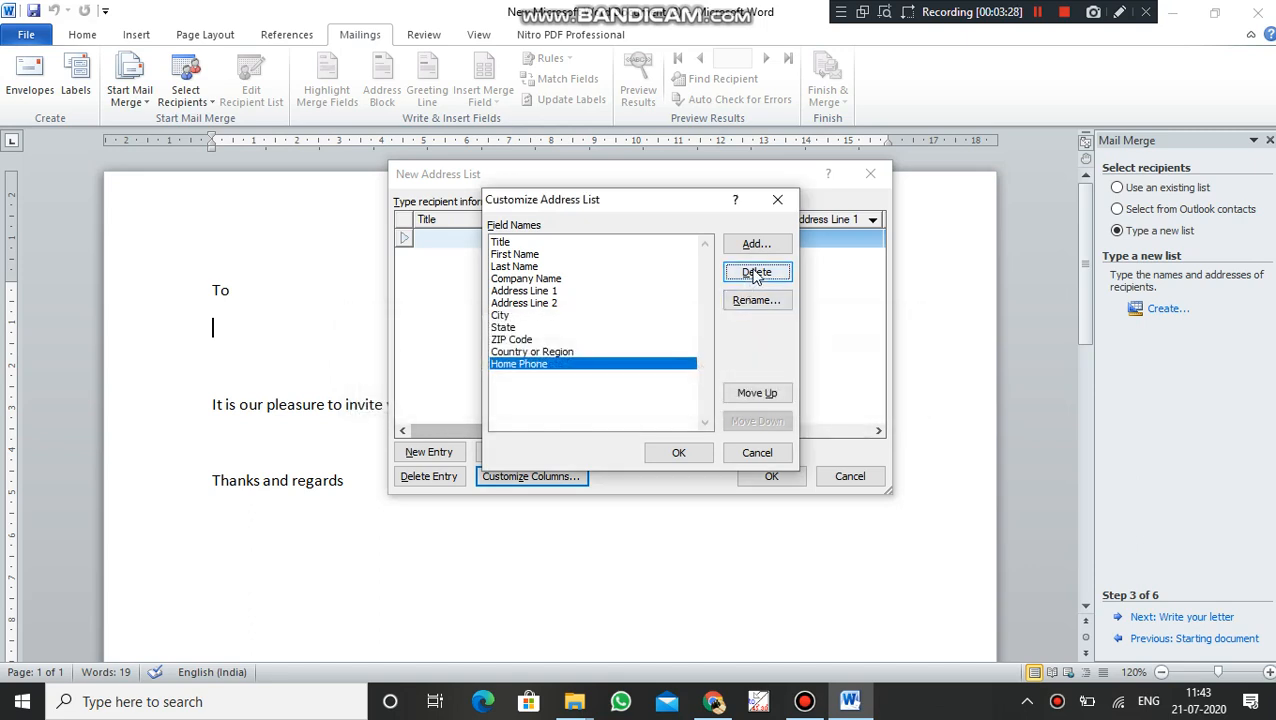
pyautogui.click(756, 273)
pyautogui.click(613, 400)
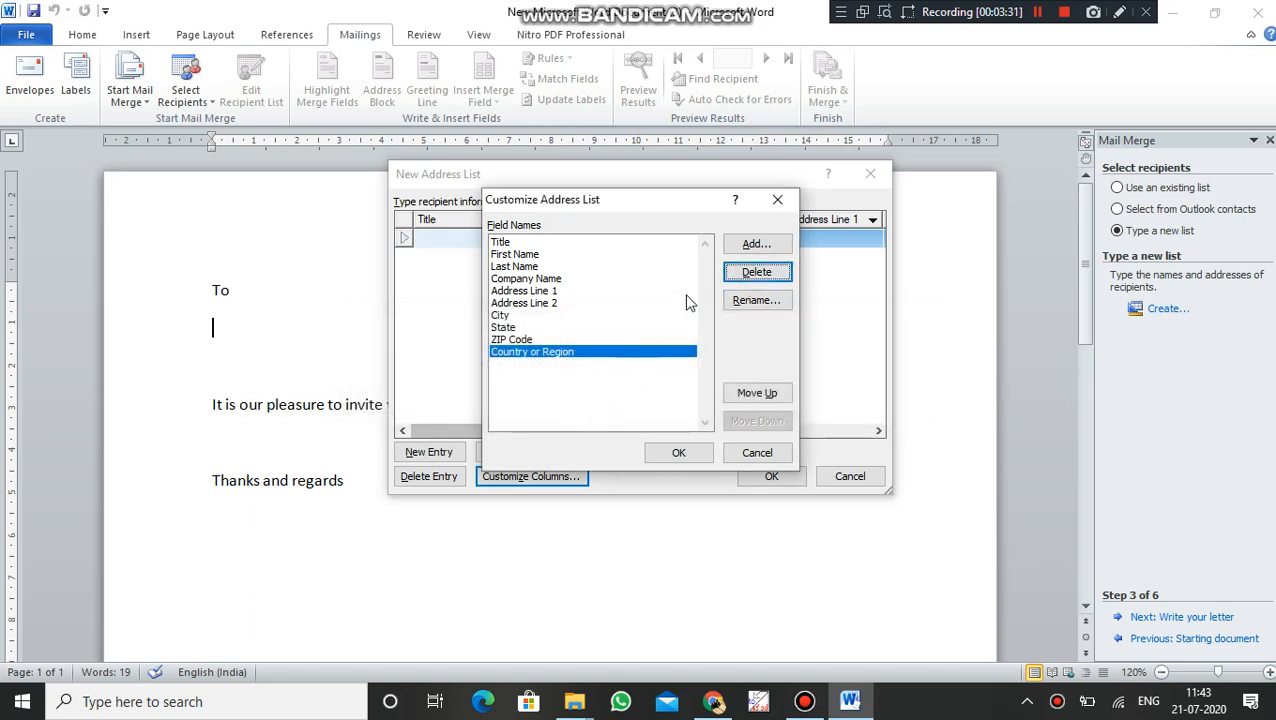
pyautogui.click(757, 272)
pyautogui.click(610, 398)
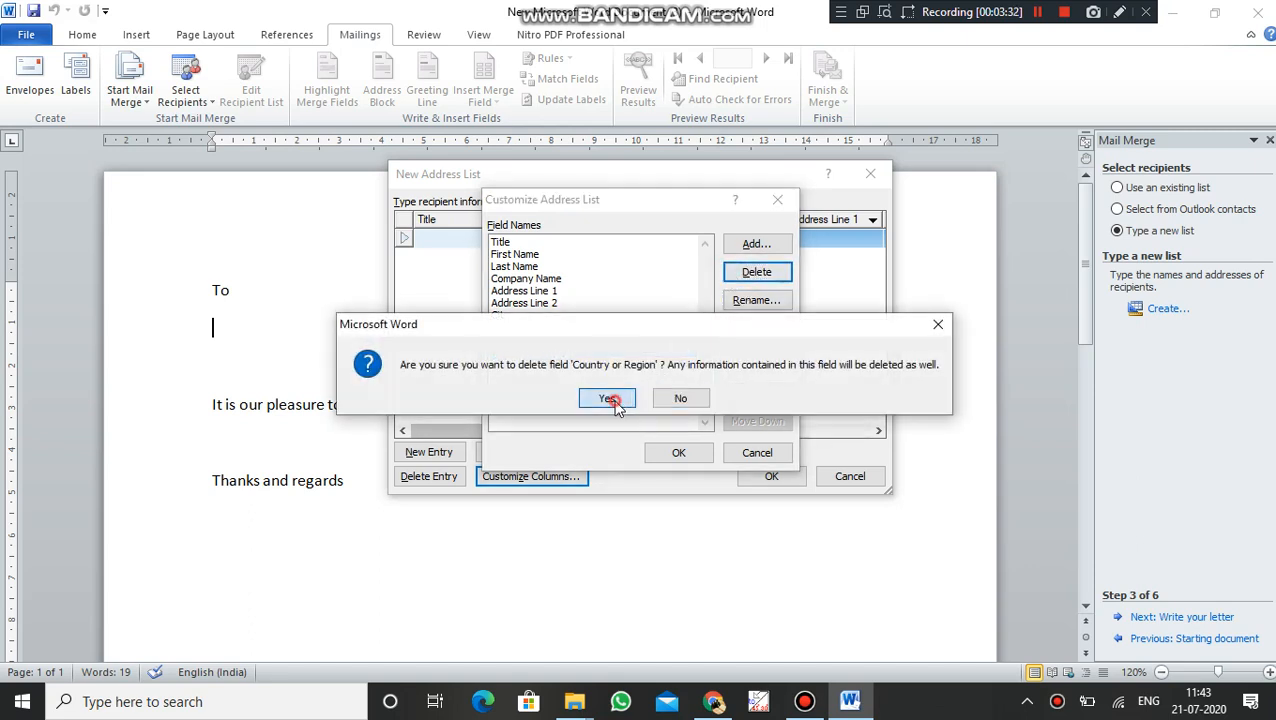
# Step: Delete the ZIP Code, State, City, Address Line 2 and Address Line 1 fields from the address list
pyautogui.click(752, 272)
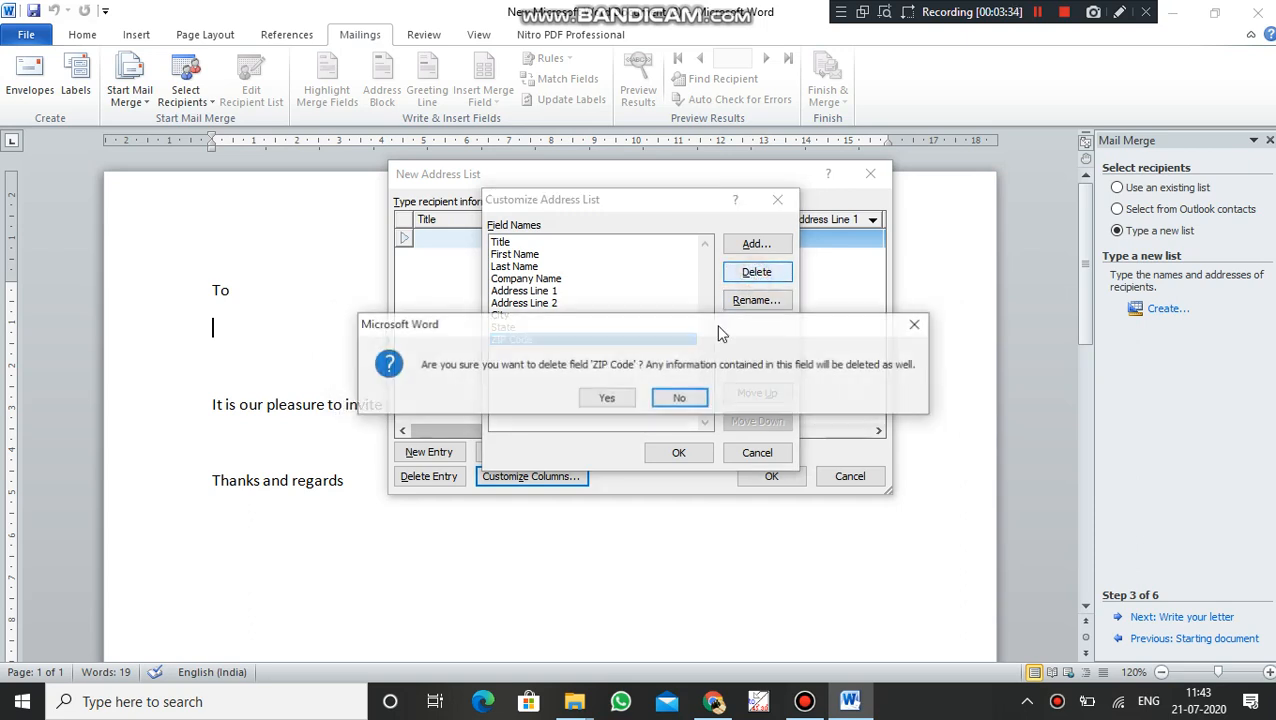
pyautogui.click(607, 398)
pyautogui.click(757, 274)
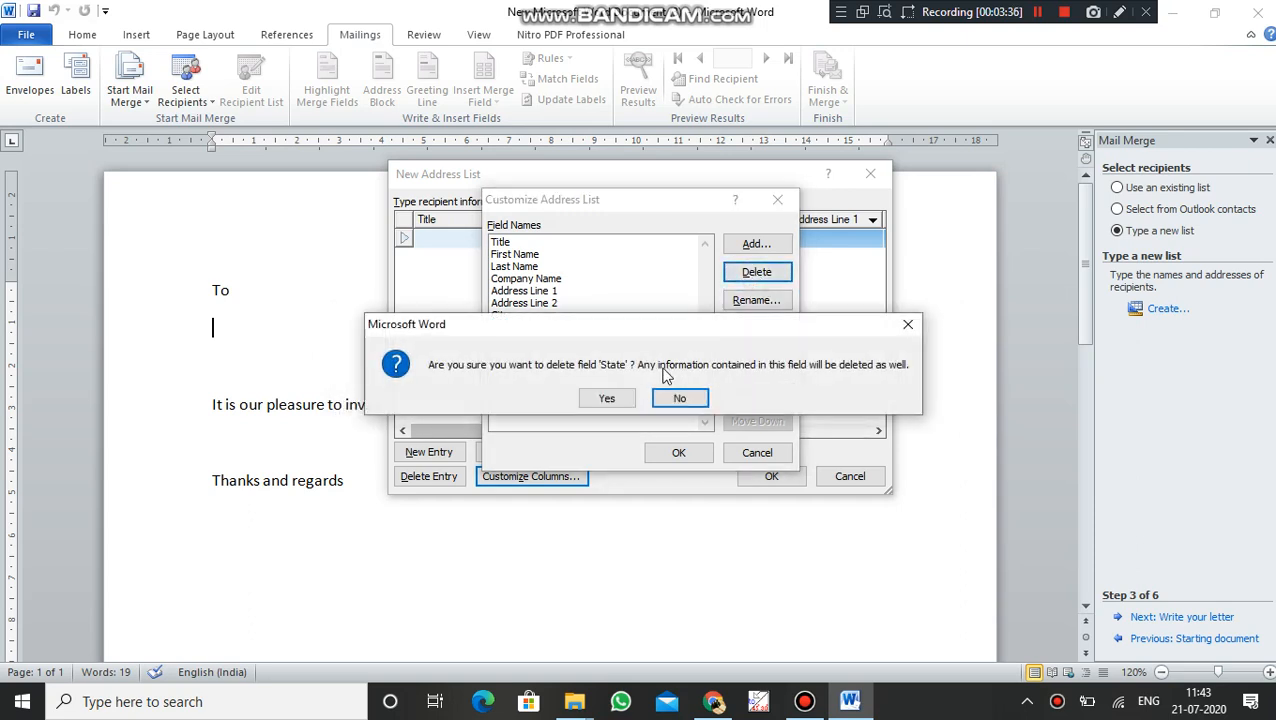
pyautogui.click(605, 398)
pyautogui.click(763, 276)
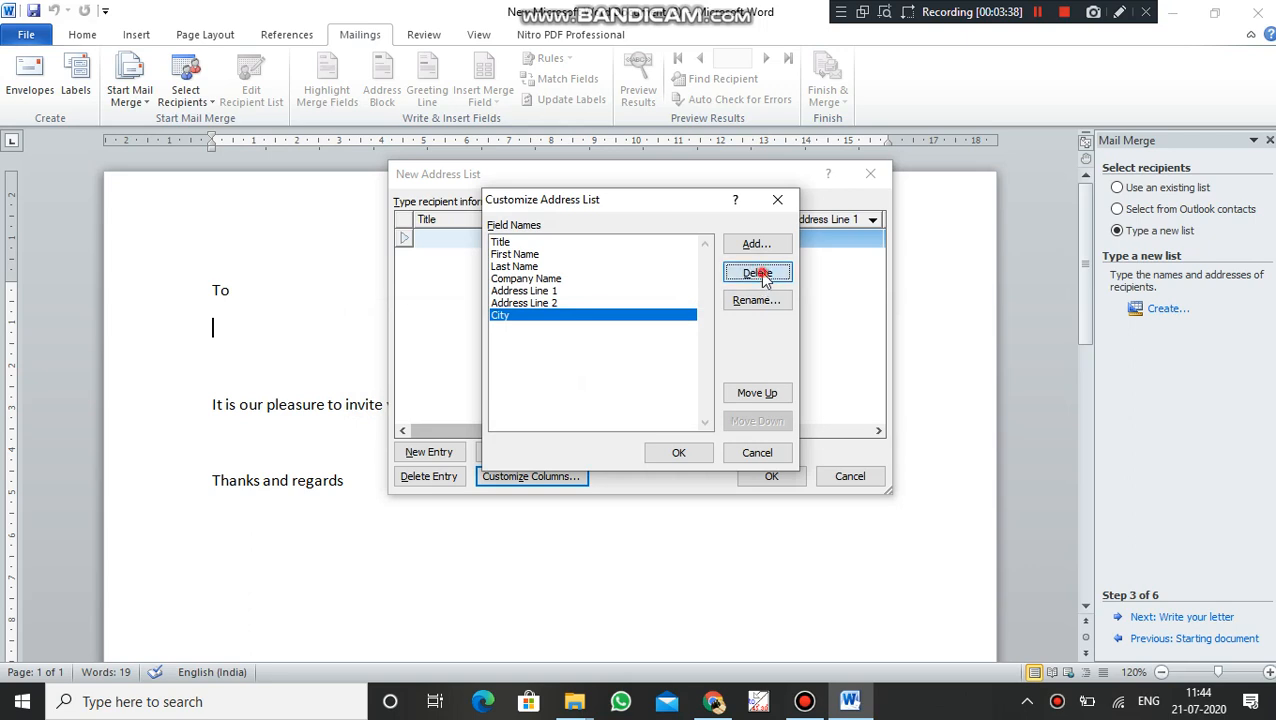
pyautogui.click(598, 404)
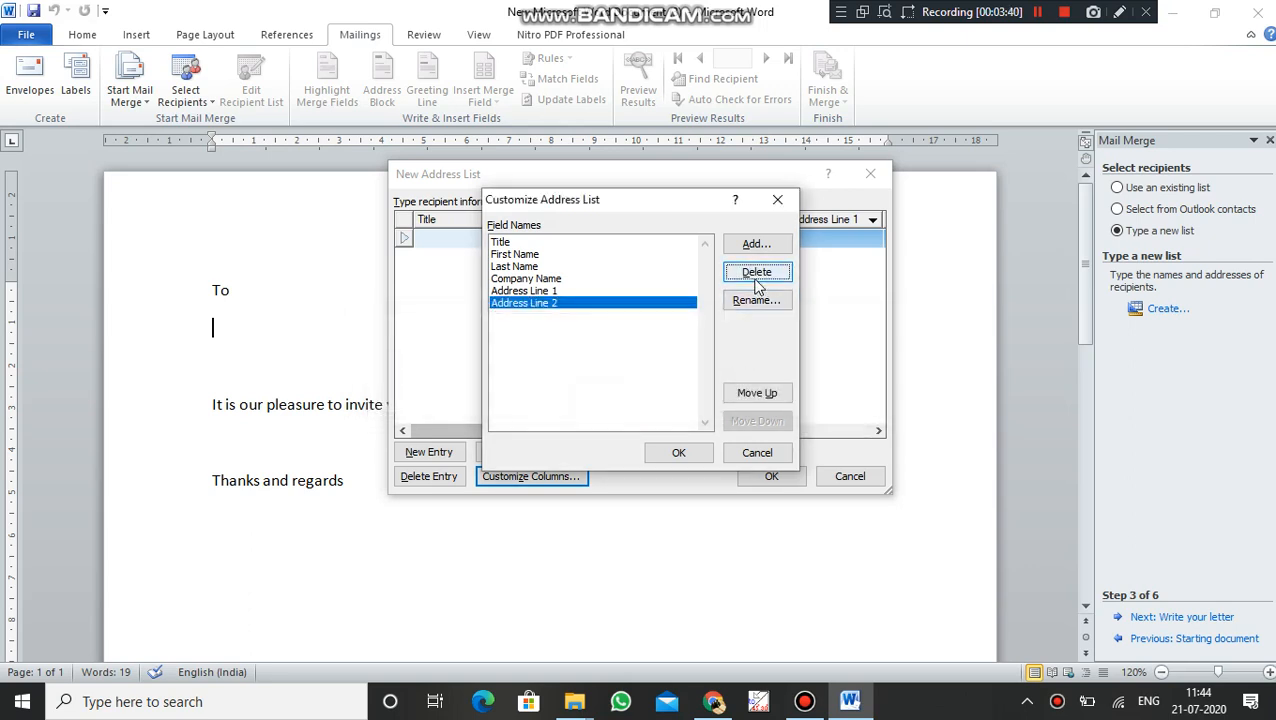
pyautogui.click(758, 274)
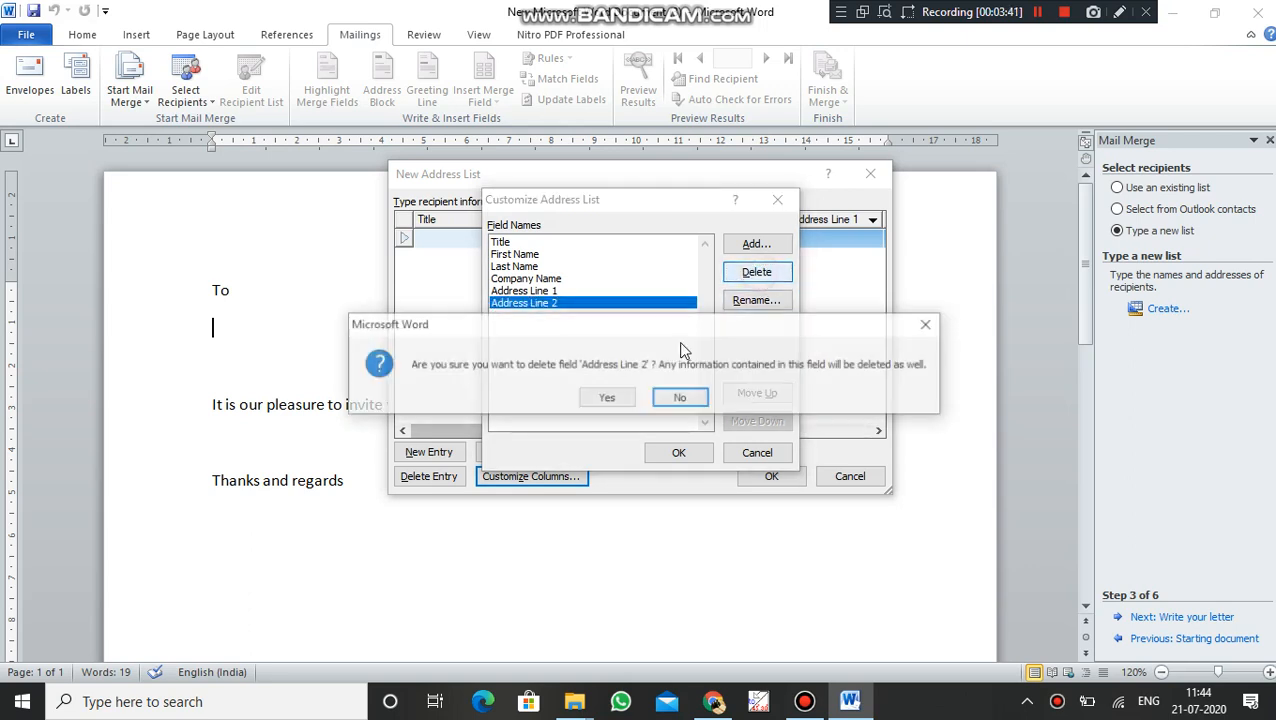
pyautogui.click(607, 400)
pyautogui.click(758, 273)
pyautogui.click(610, 398)
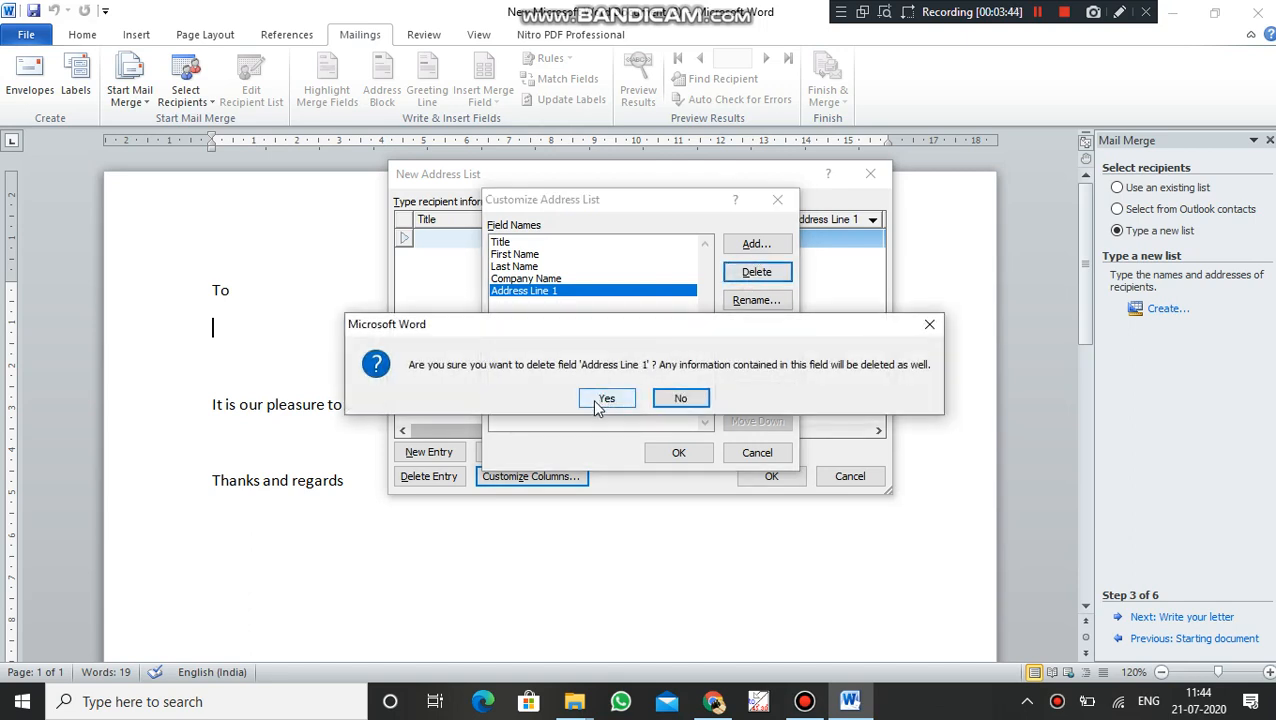
# Step: Delete the Company Name and Last Name fields and apply the customized columns, keeping only Title and First Name
pyautogui.click(755, 275)
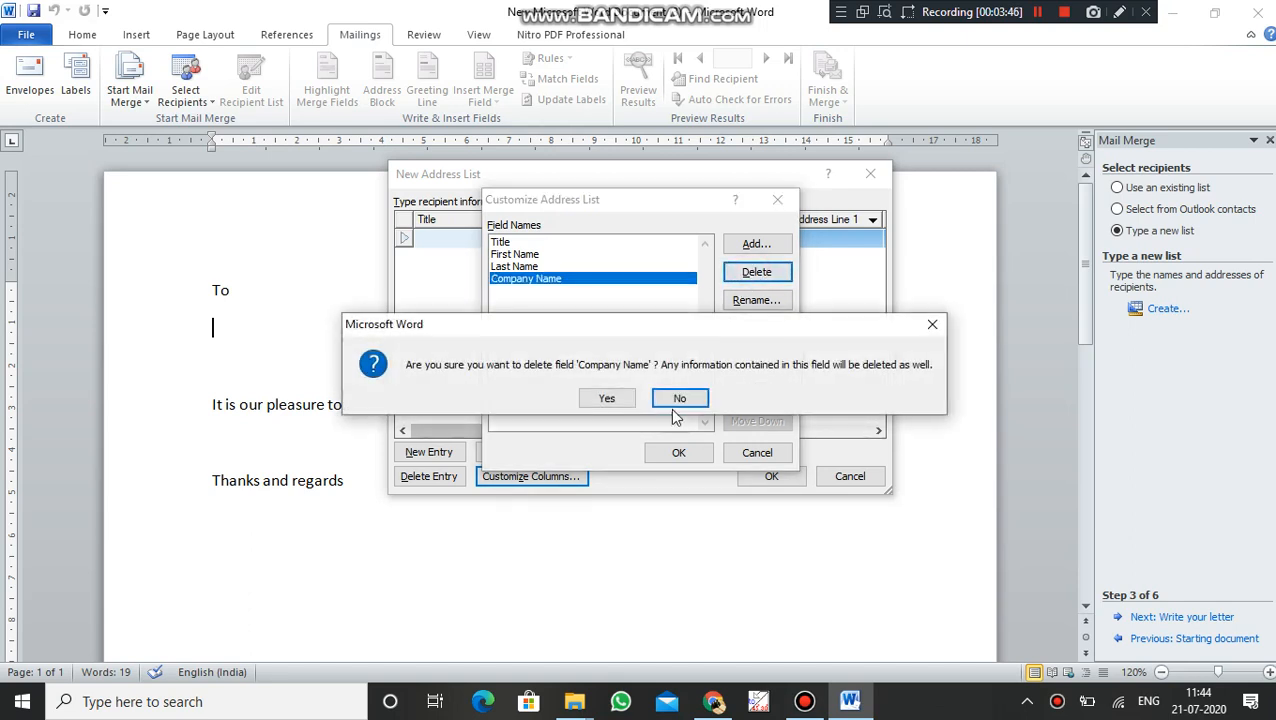
pyautogui.click(612, 399)
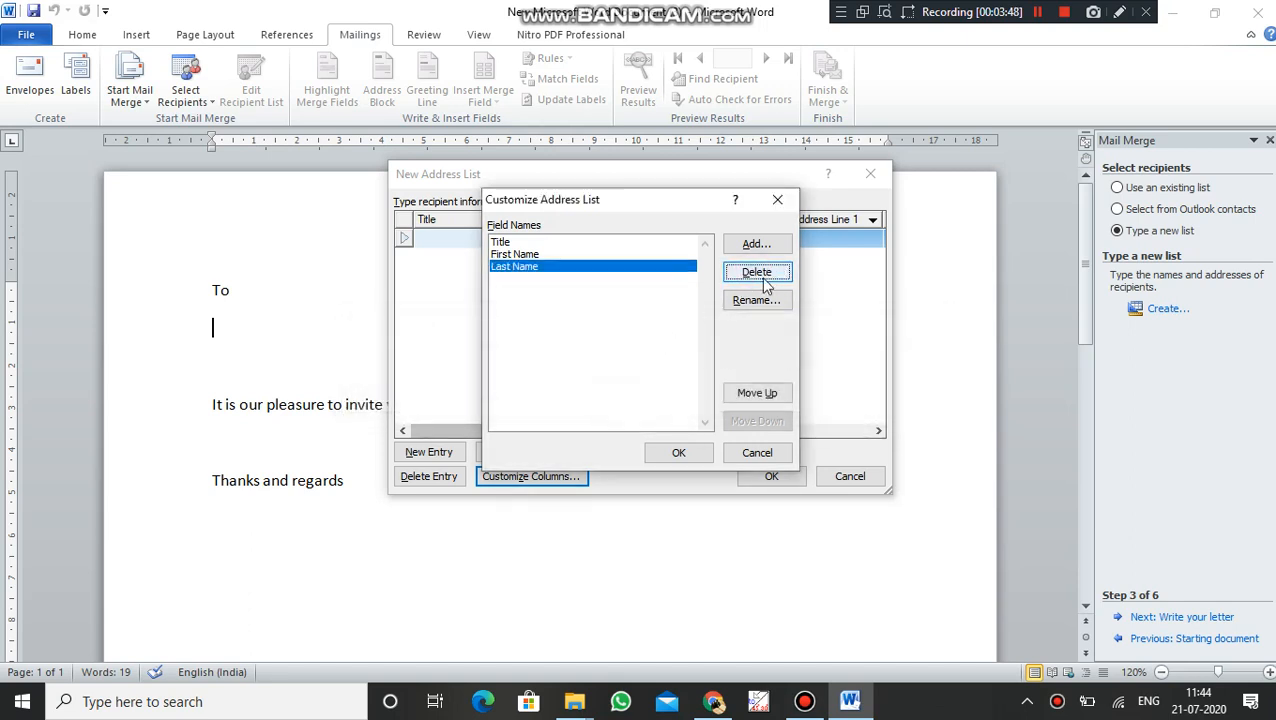
pyautogui.click(762, 275)
pyautogui.click(607, 400)
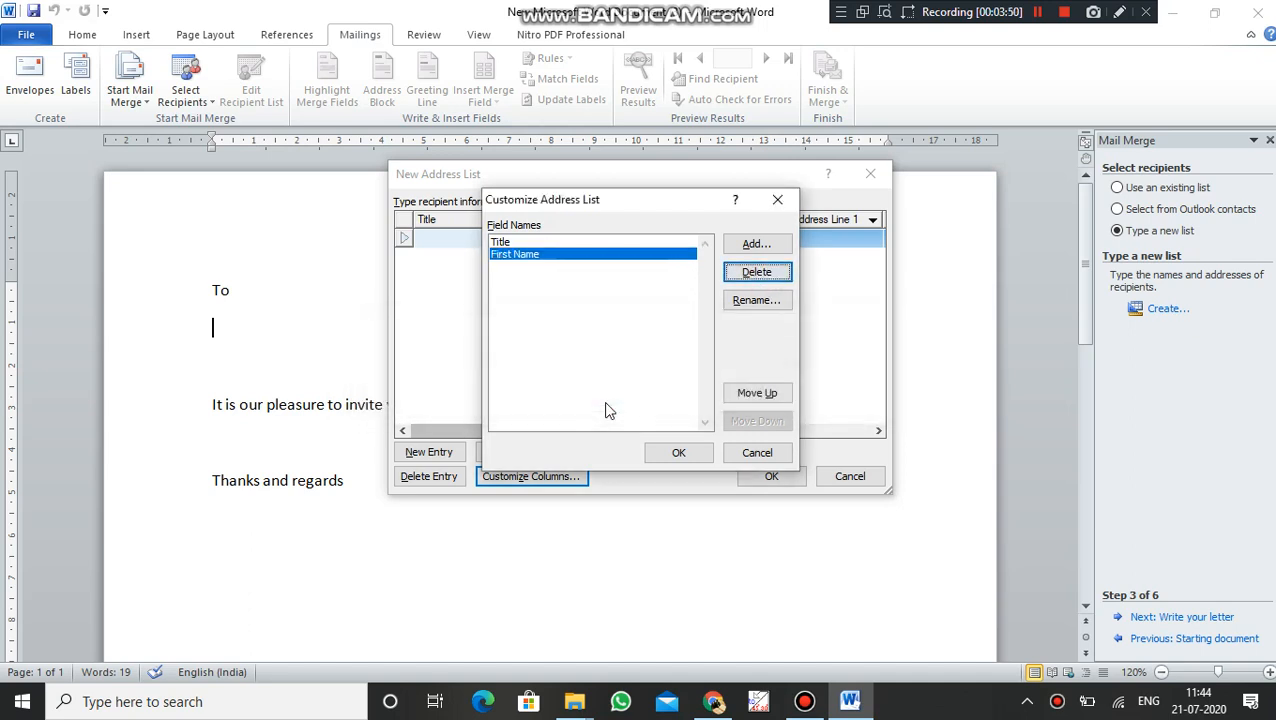
pyautogui.click(677, 455)
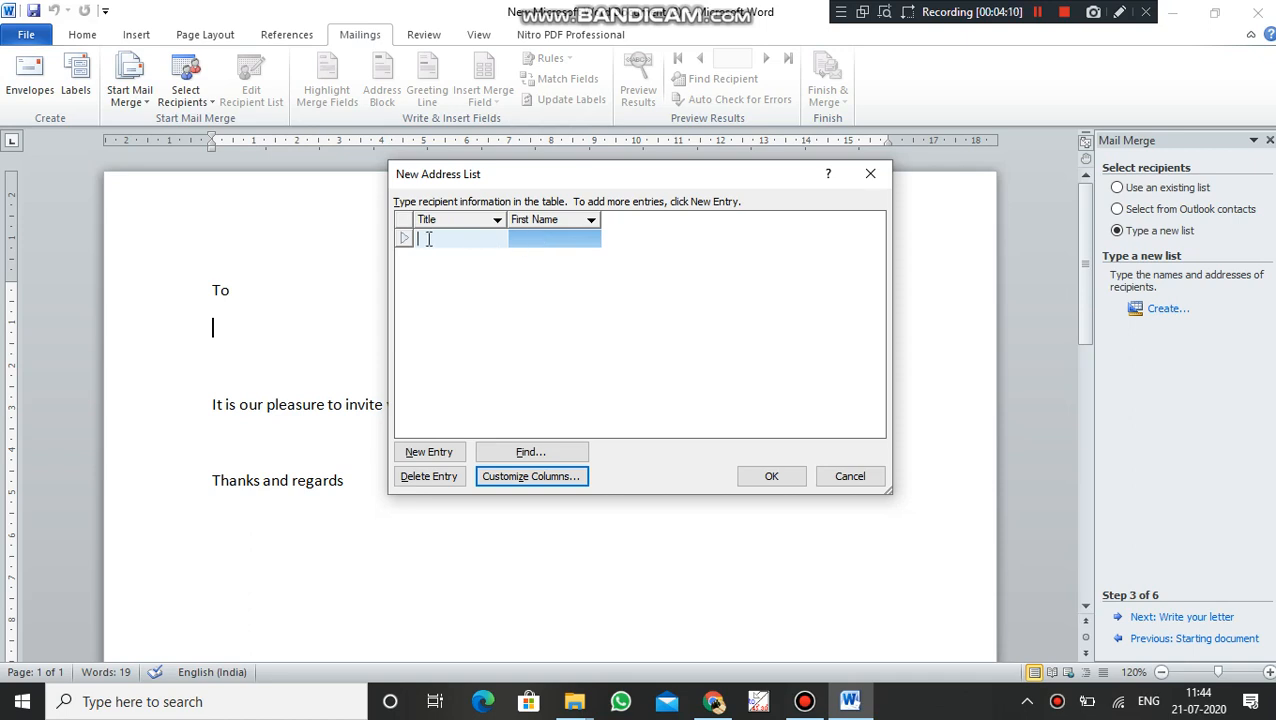
# Step: Enter the first two recipients: title MR with first name AAA, and title MS with first name BBB
pyautogui.write('MR')
pyautogui.click(440, 348)
pyautogui.write('AAA')
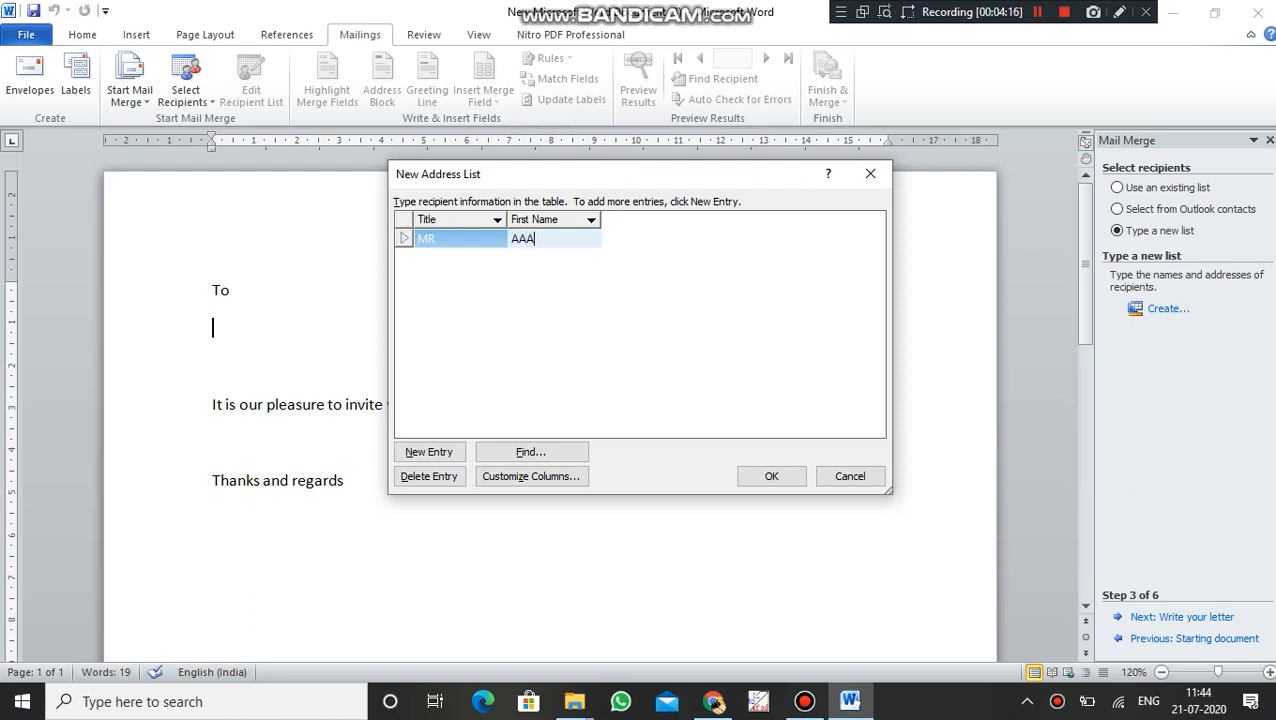
pyautogui.press('Tab')
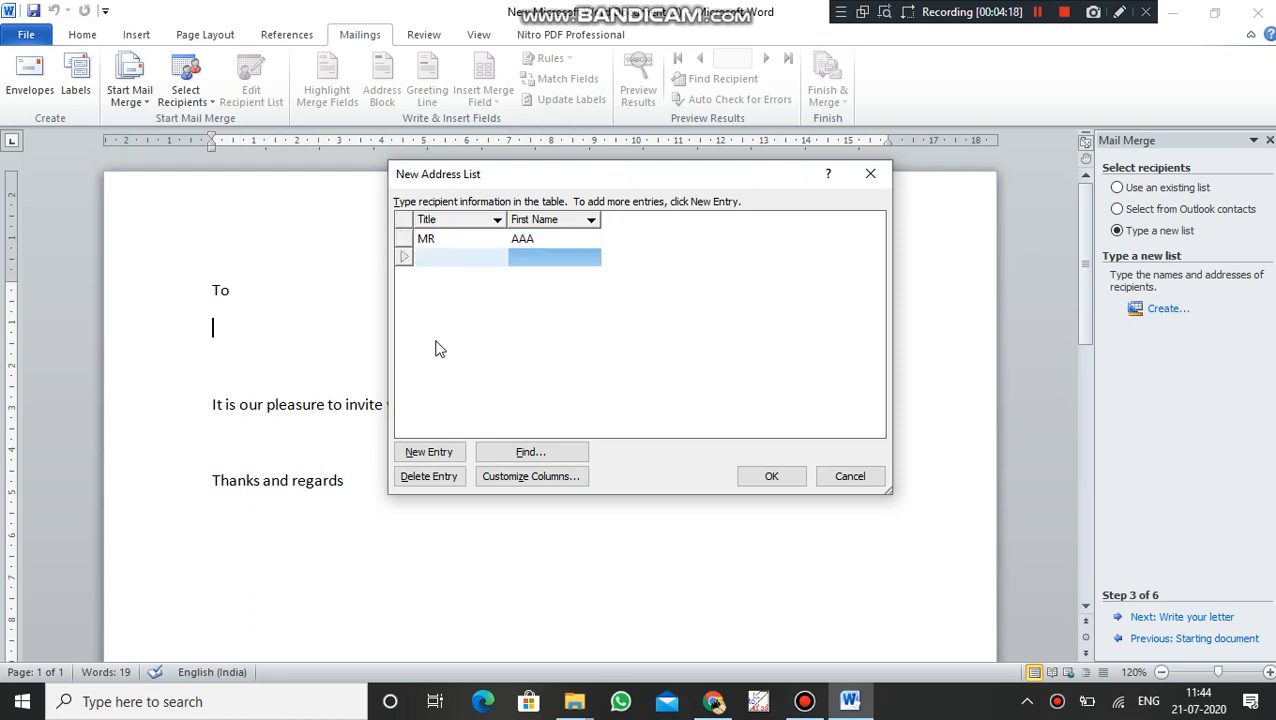
pyautogui.write('MS')
pyautogui.press('Tab')
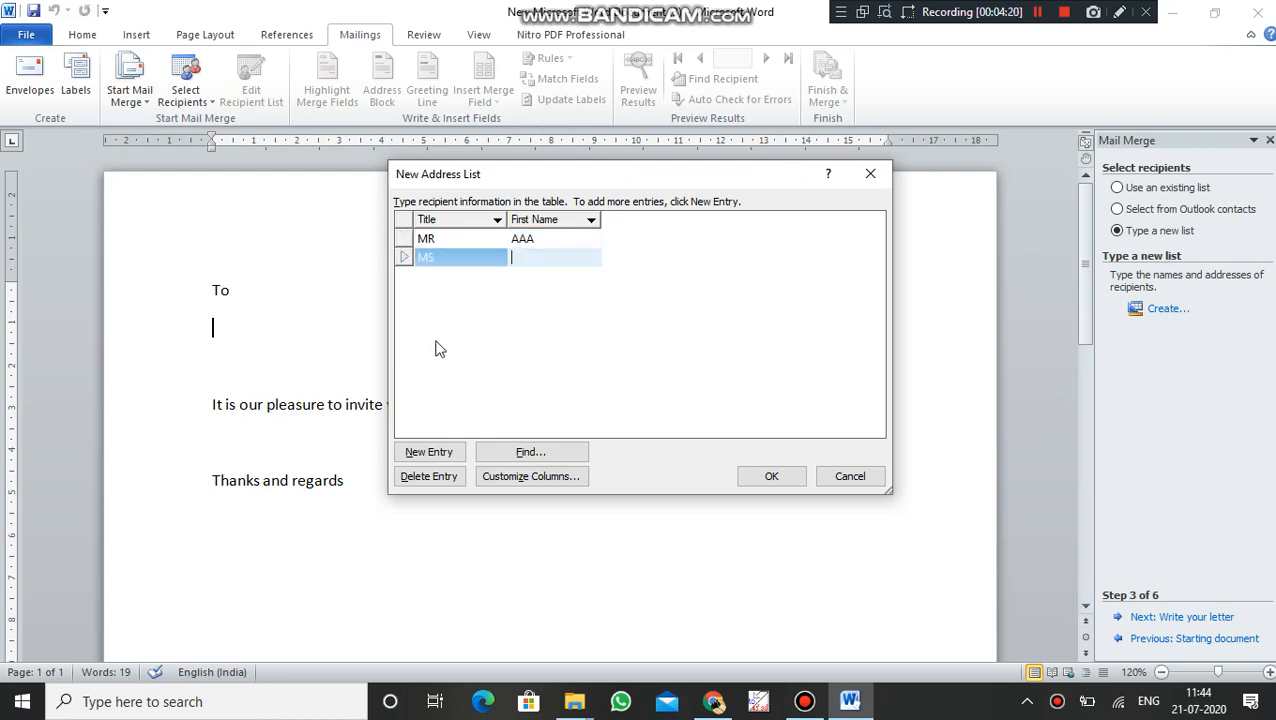
pyautogui.write('BBB')
pyautogui.press('Tab')
# Step: Enter three more recipients: title MR with first name CCC, MS with DDD, and MR with EEE
pyautogui.write('M')
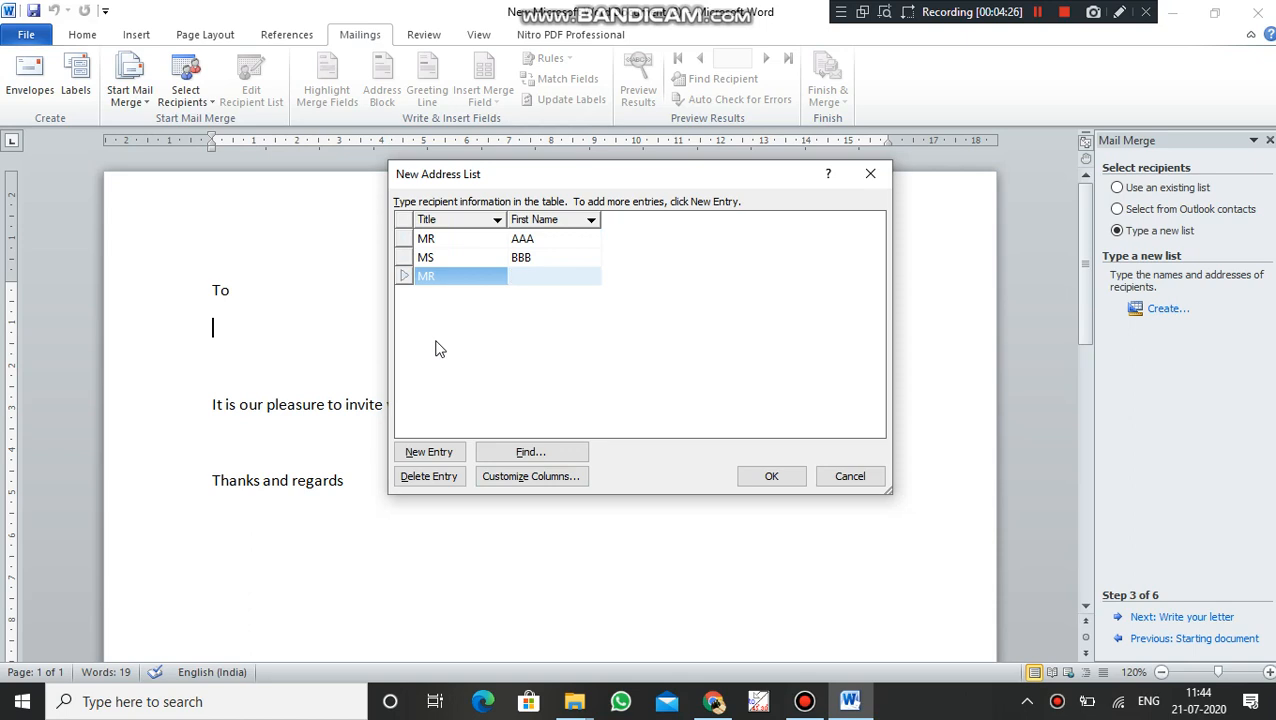
pyautogui.write('CCC')
pyautogui.press('Tab')
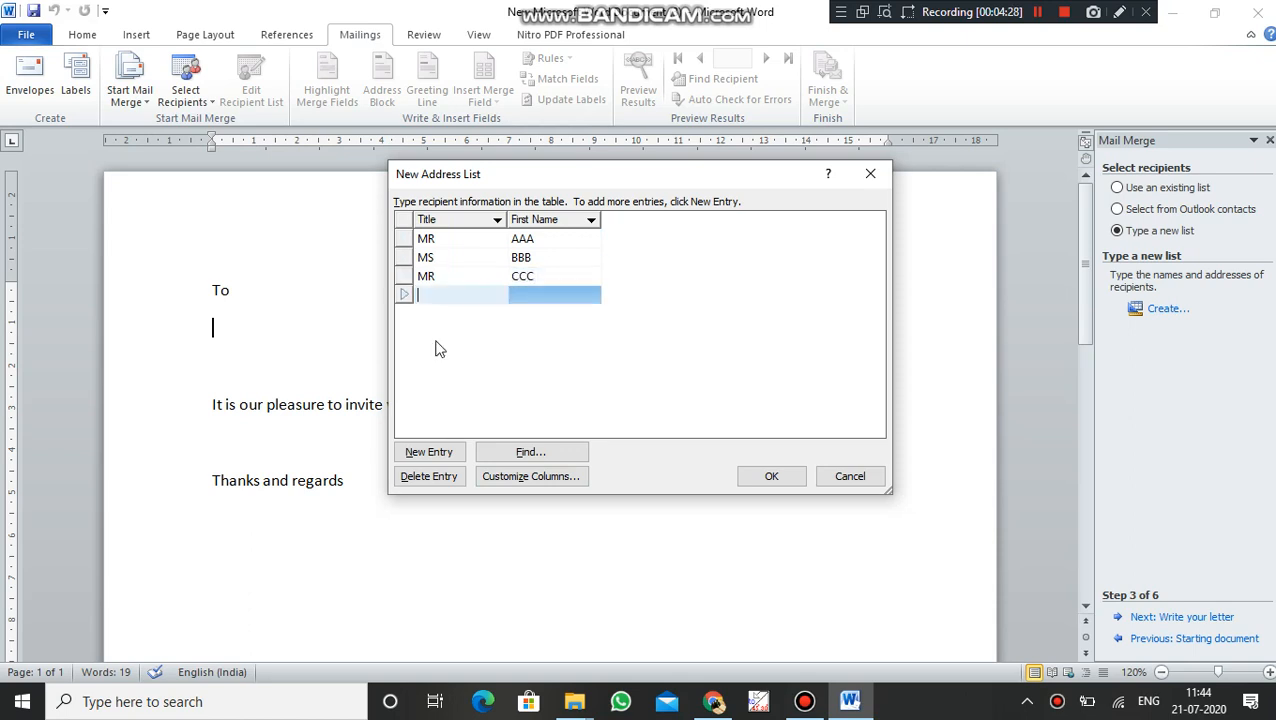
pyautogui.write('MS')
pyautogui.press('Tab')
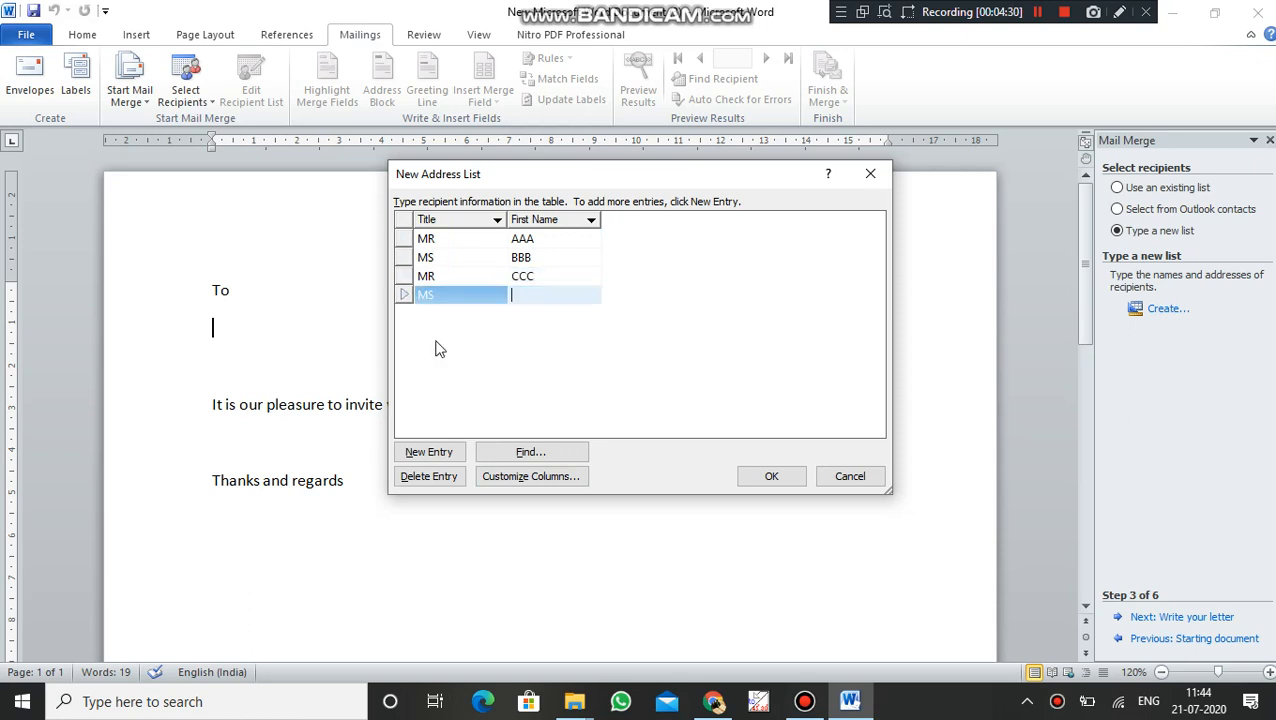
pyautogui.write('DDD')
pyautogui.press('Tab')
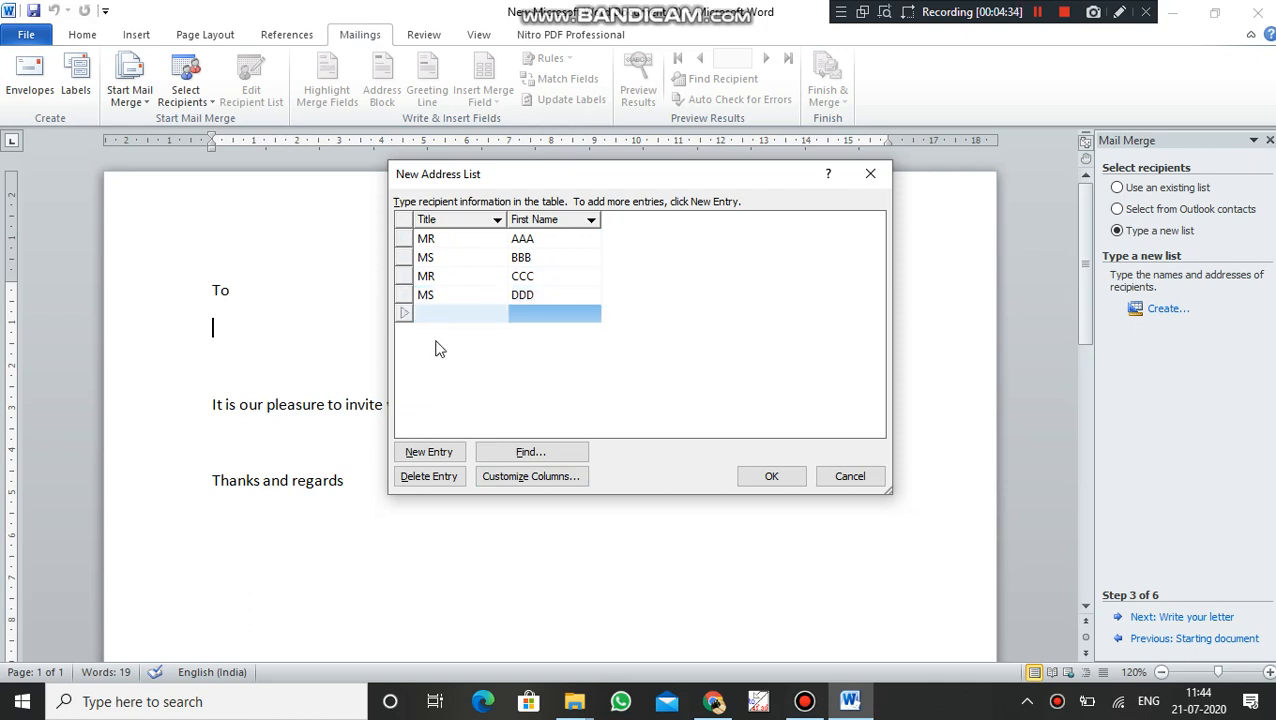
pyautogui.write('MR')
pyautogui.press('Tab')
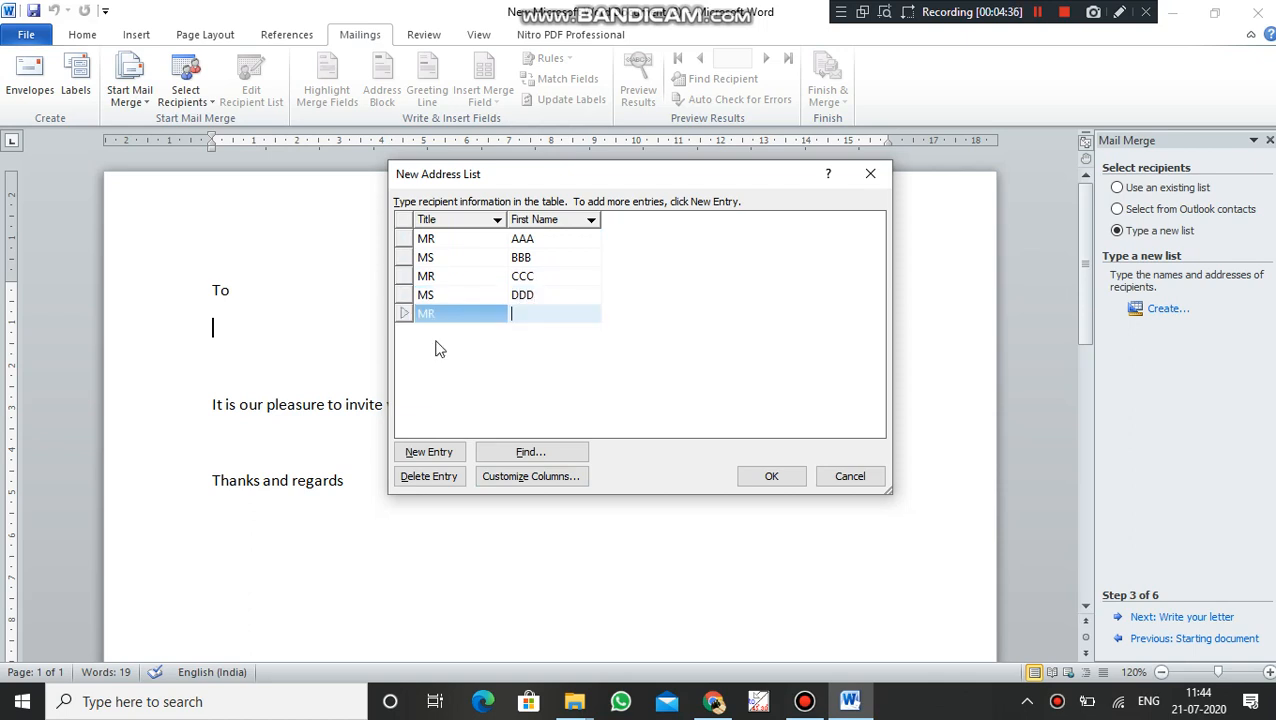
pyautogui.write('EEE')
# Step: Finish the address list and save it as ABC in the My Data Sources folder
pyautogui.click(770, 479)
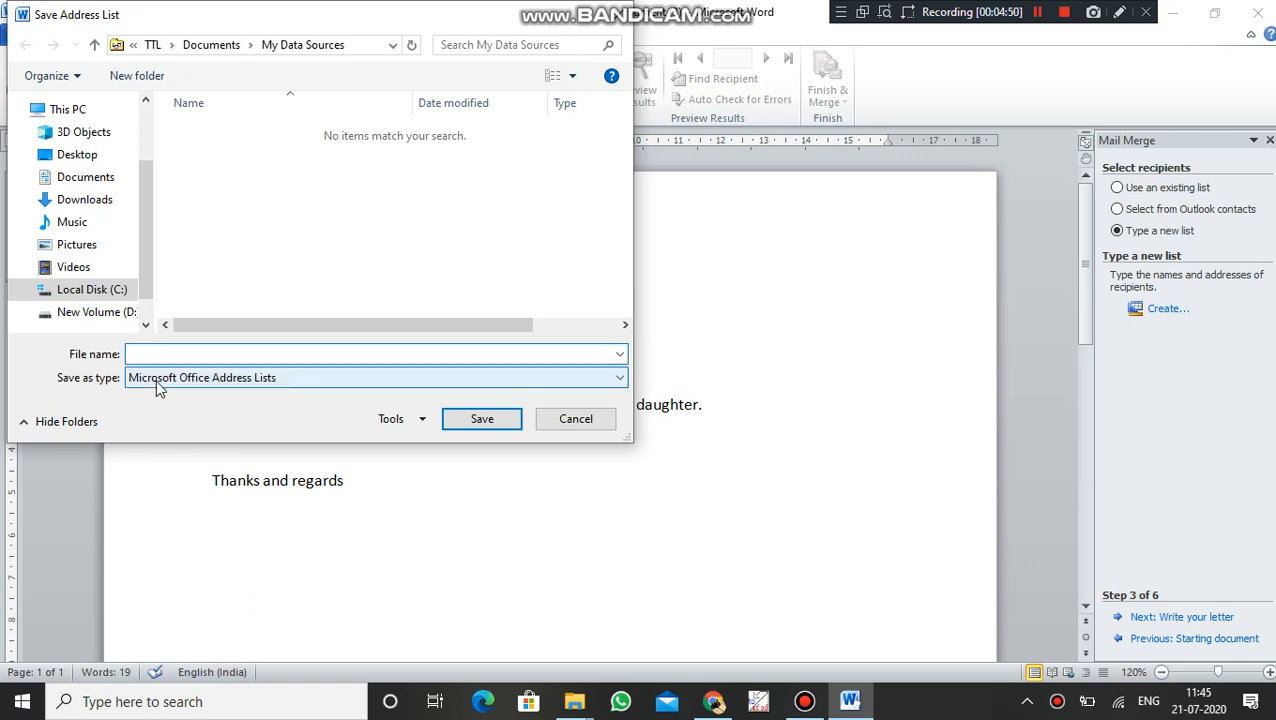
pyautogui.write('ABC')
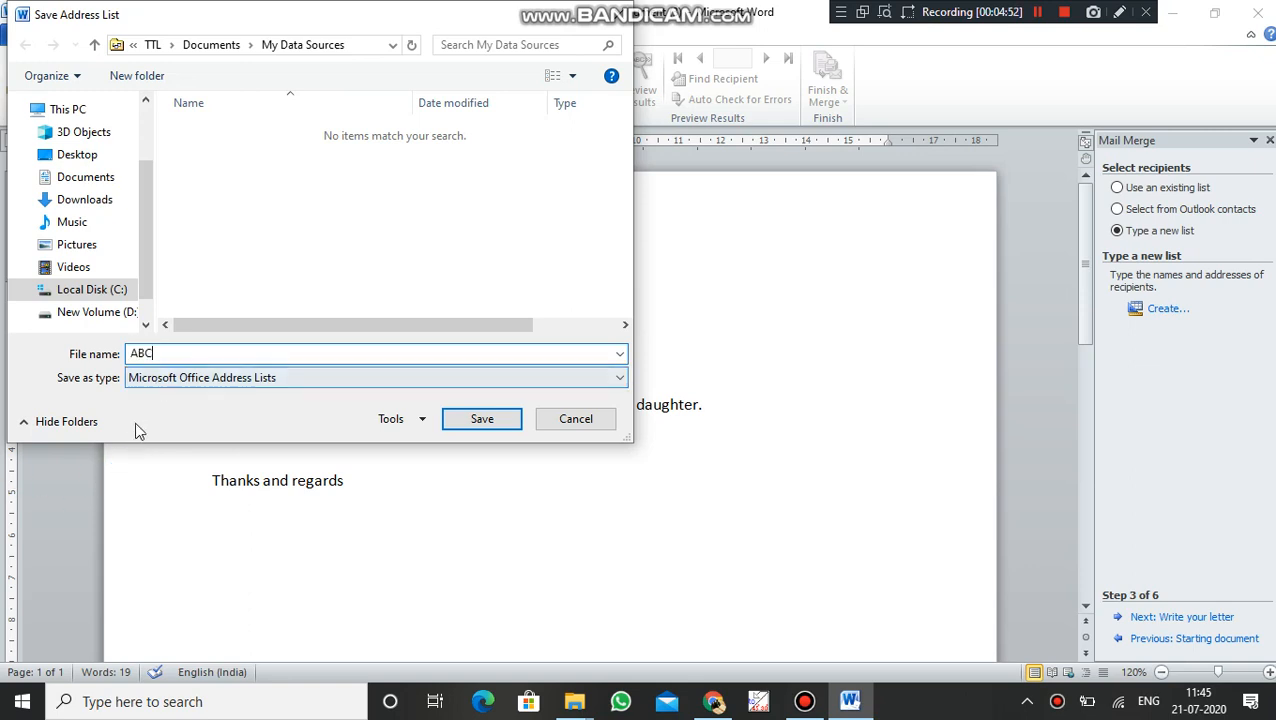
pyautogui.click(469, 421)
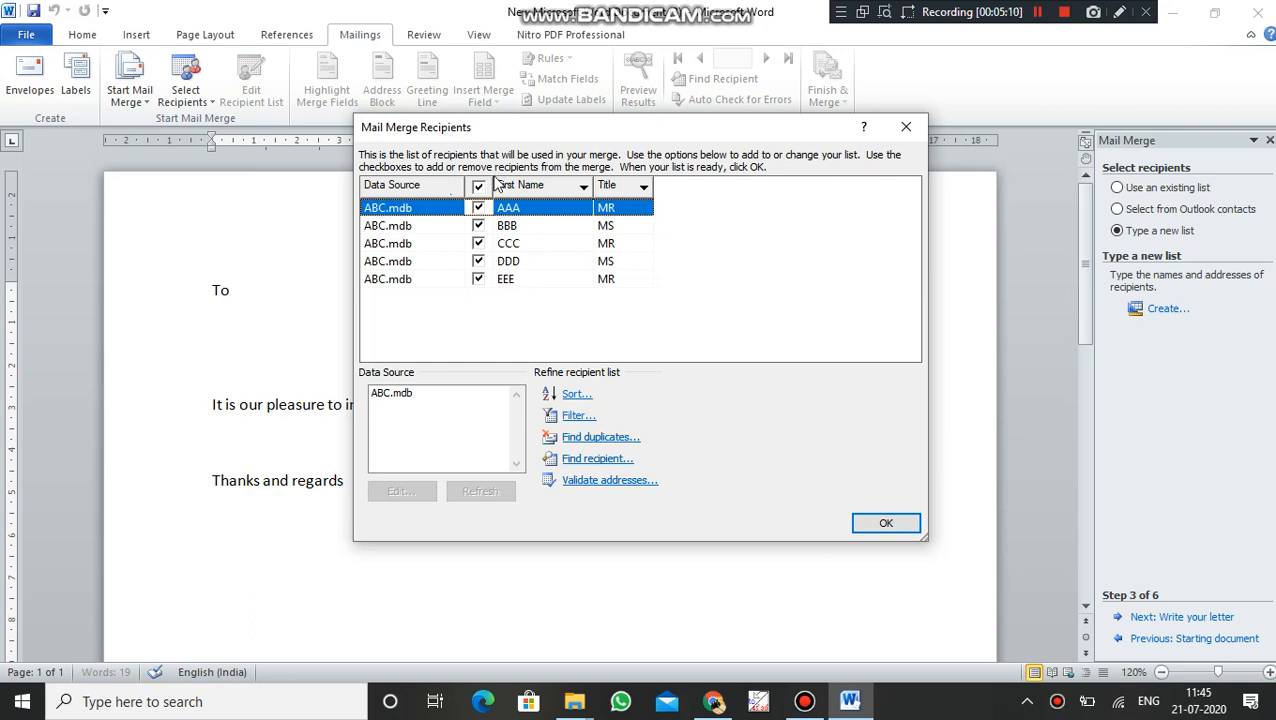
# Step: Exclude and re-include recipient CCC, and accept the merge recipient list with all five recipients selected
pyautogui.click(480, 244)
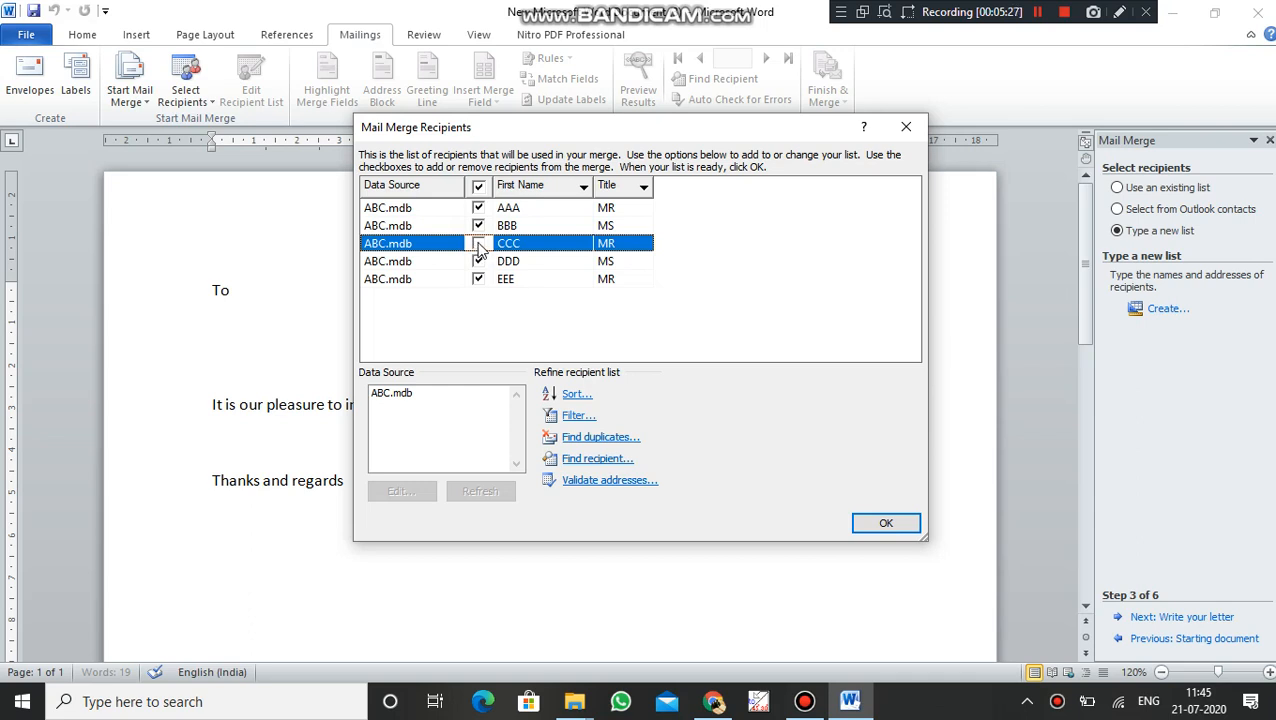
pyautogui.click(478, 244)
pyautogui.click(866, 524)
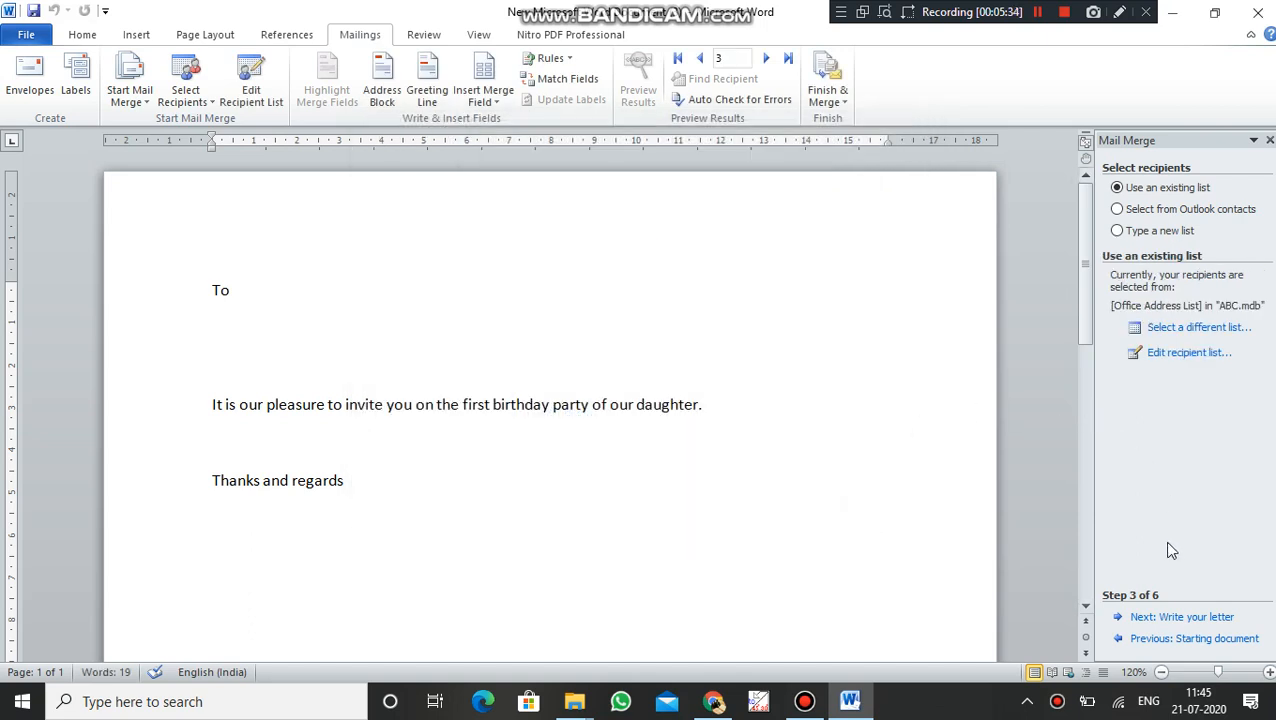
# Step: Advance to writing the letter and insert the Title and First Name merge fields on the line below "To", separated by spaces
pyautogui.click(1177, 618)
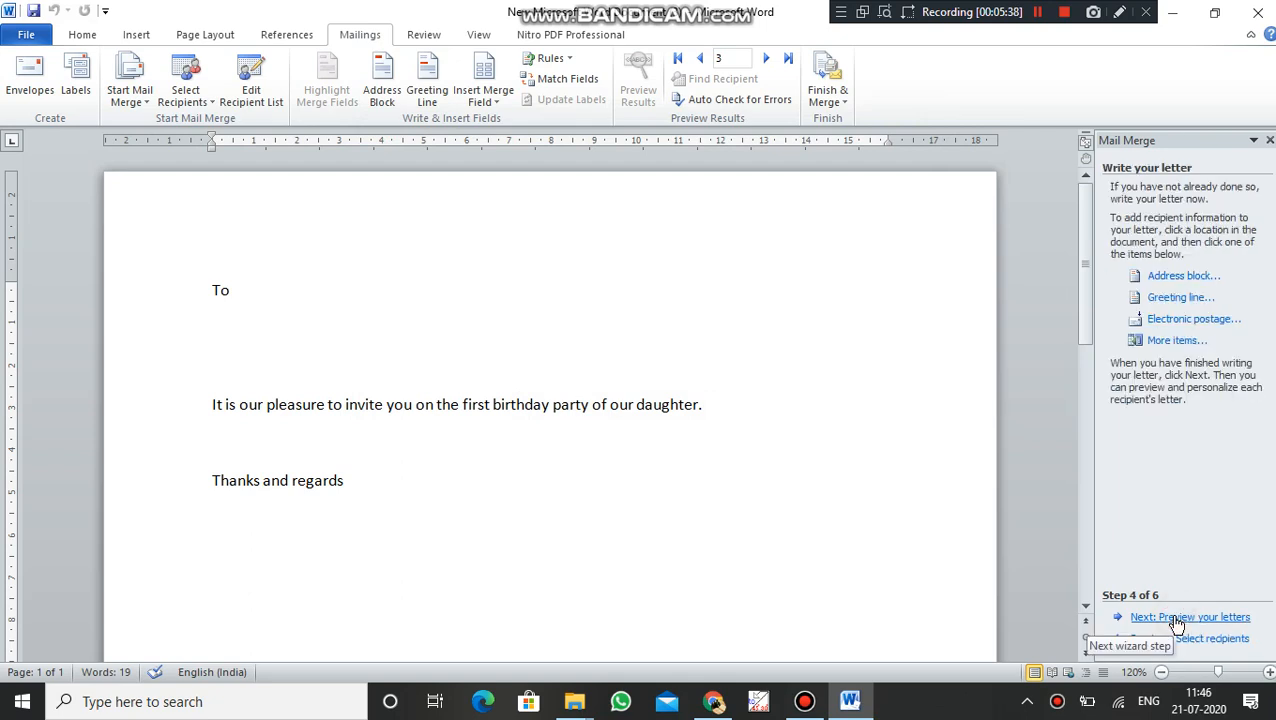
pyautogui.click(1165, 341)
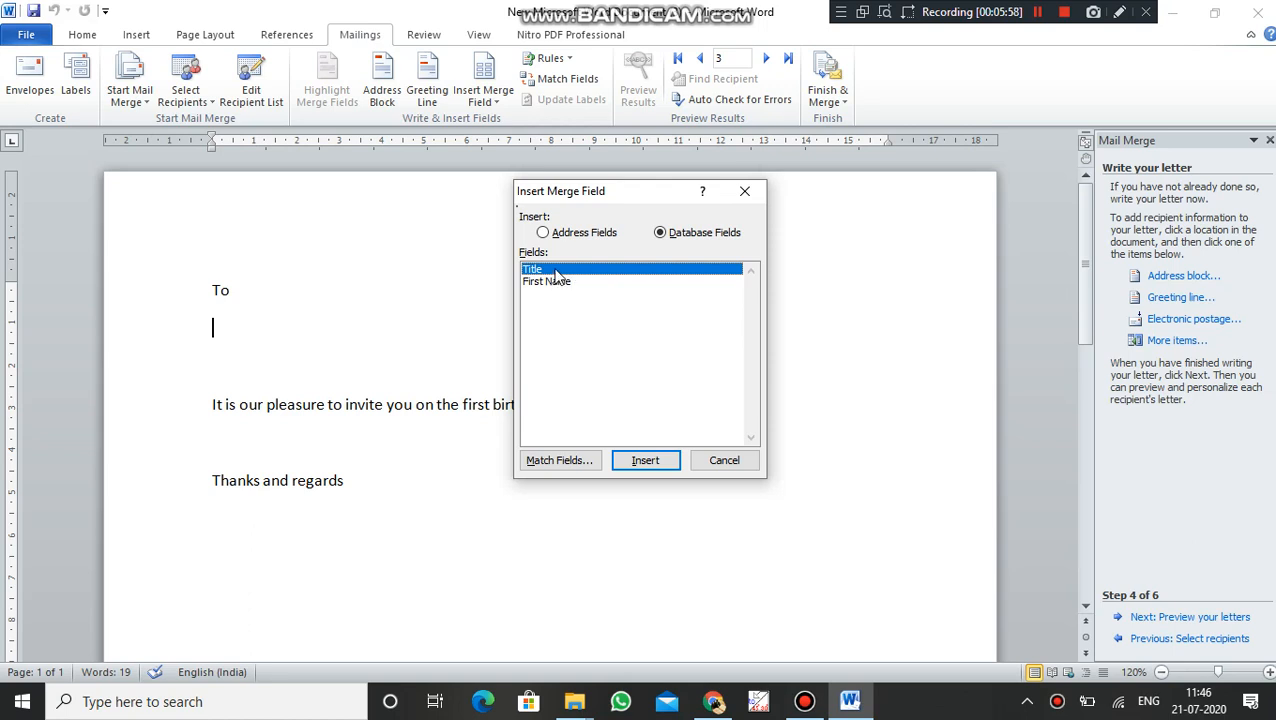
pyautogui.click(632, 461)
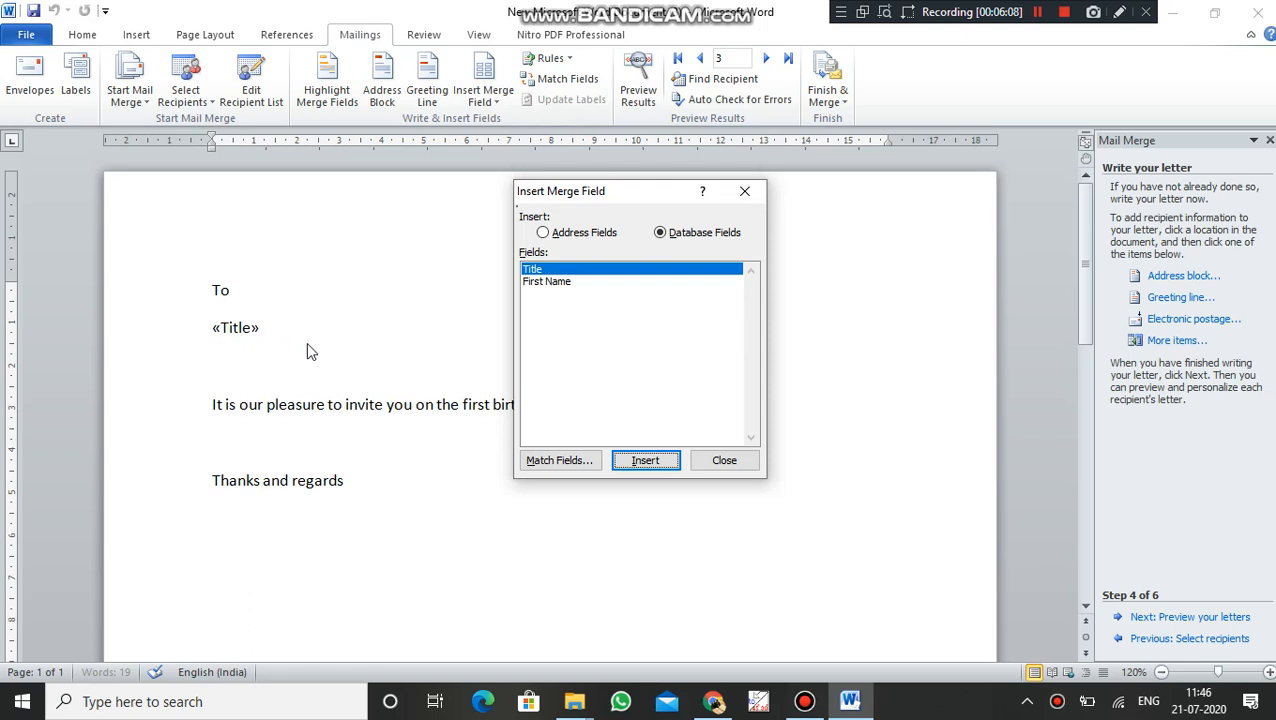
pyautogui.click(556, 283)
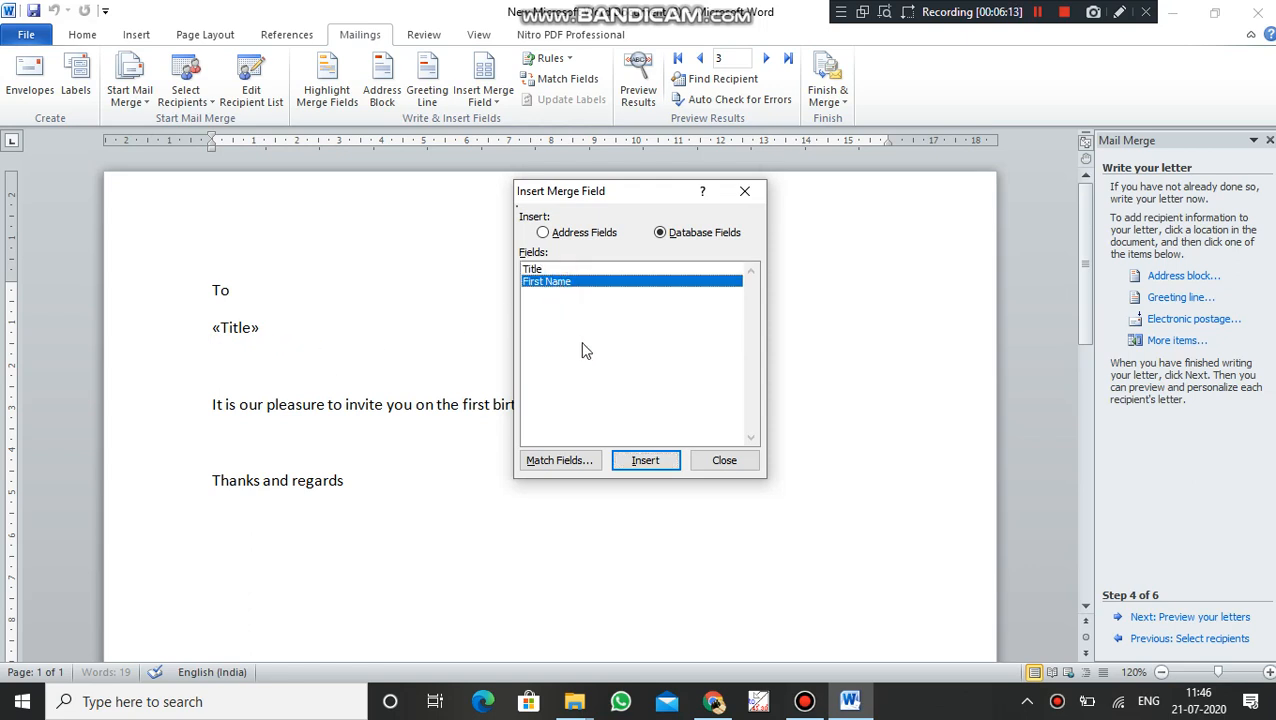
pyautogui.click(629, 468)
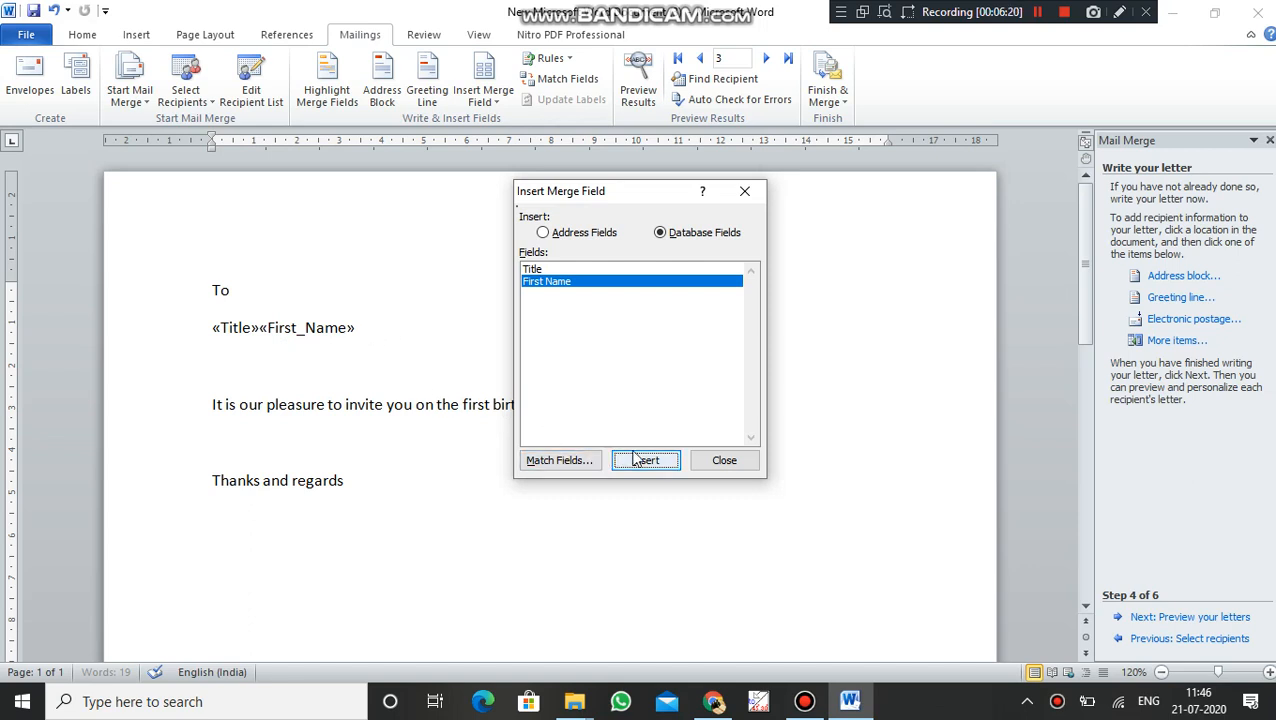
pyautogui.click(703, 467)
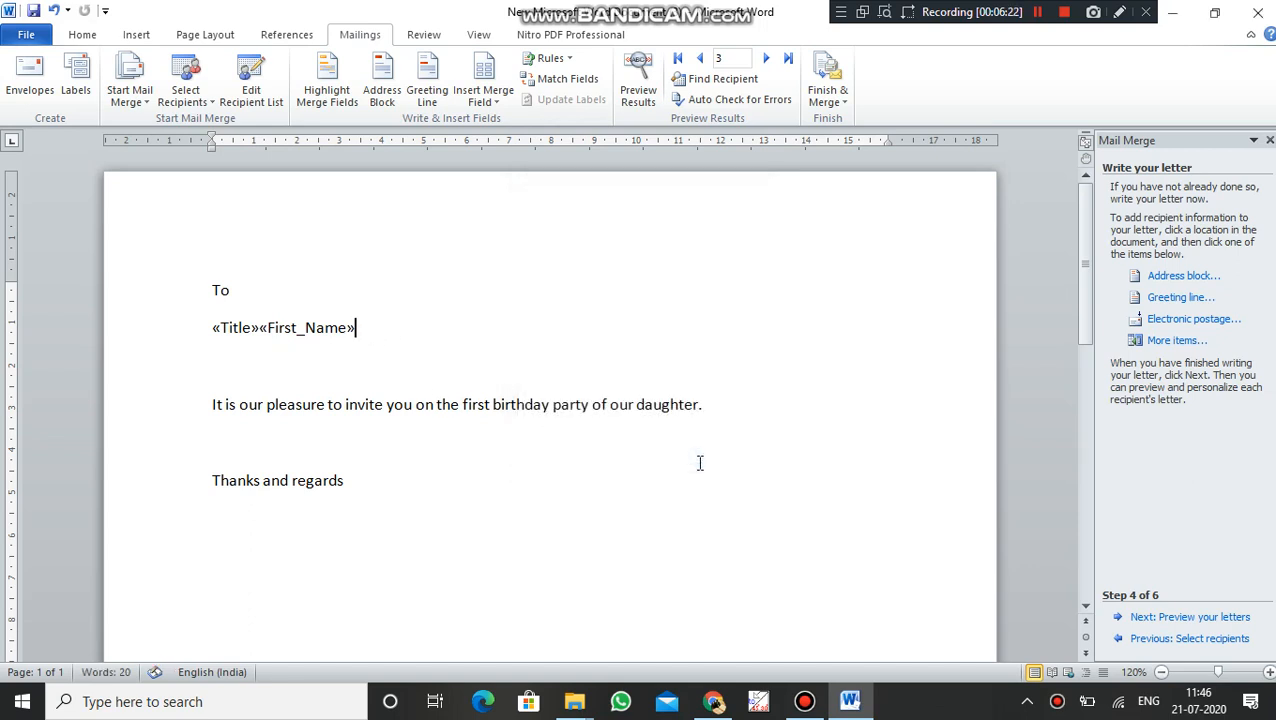
pyautogui.click(258, 330)
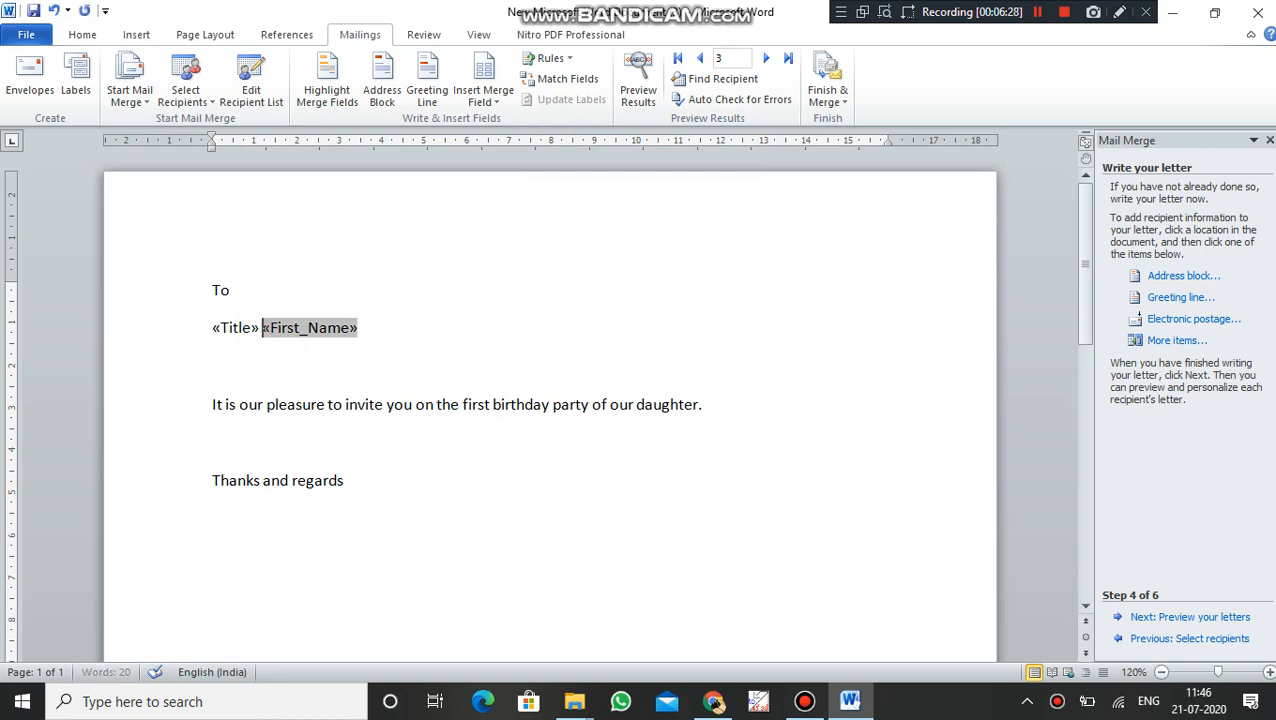
pyautogui.click(382, 342)
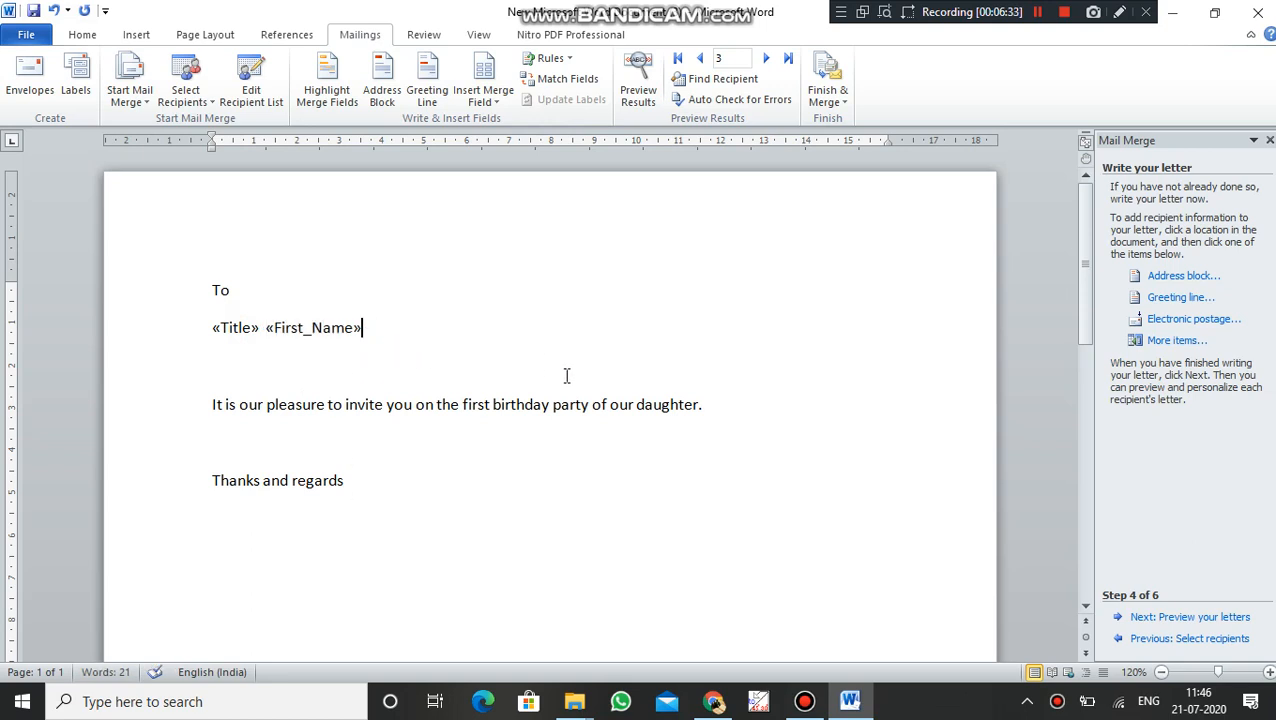
# Step: Advance to the letter preview and browse the merged letters back to recipient 1 and forward to recipient 4
pyautogui.click(1157, 618)
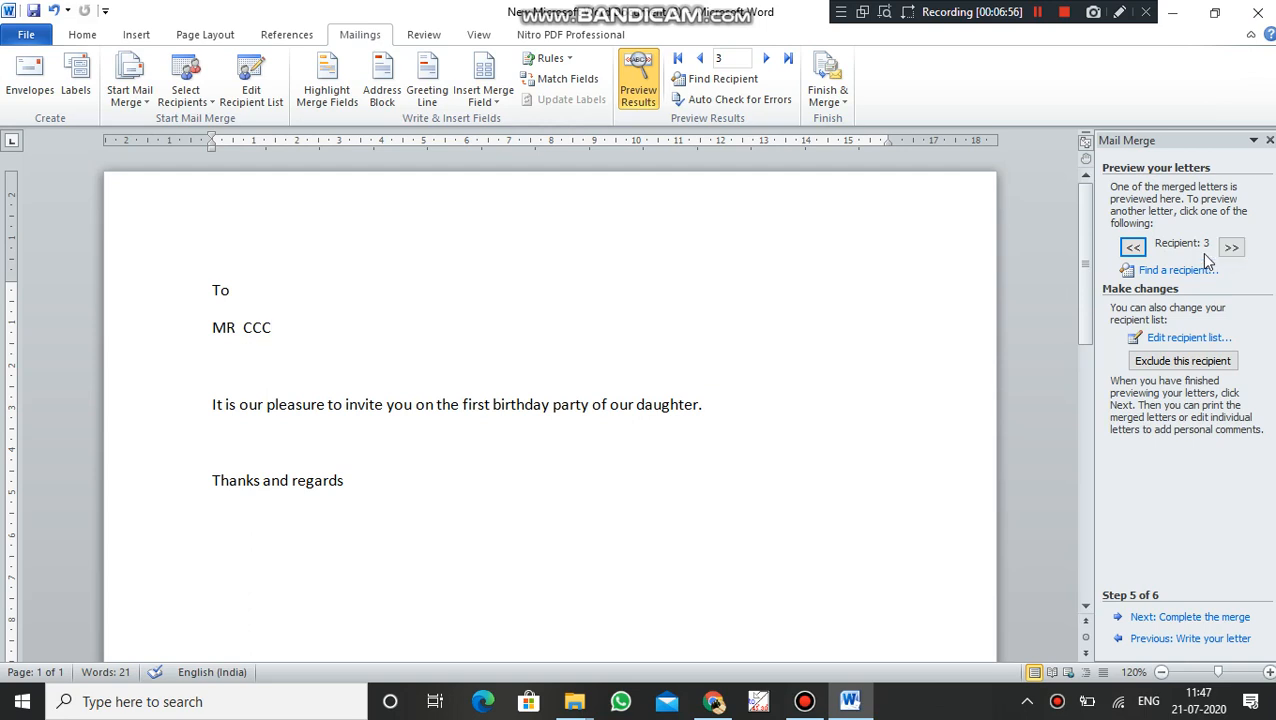
pyautogui.click(1134, 248)
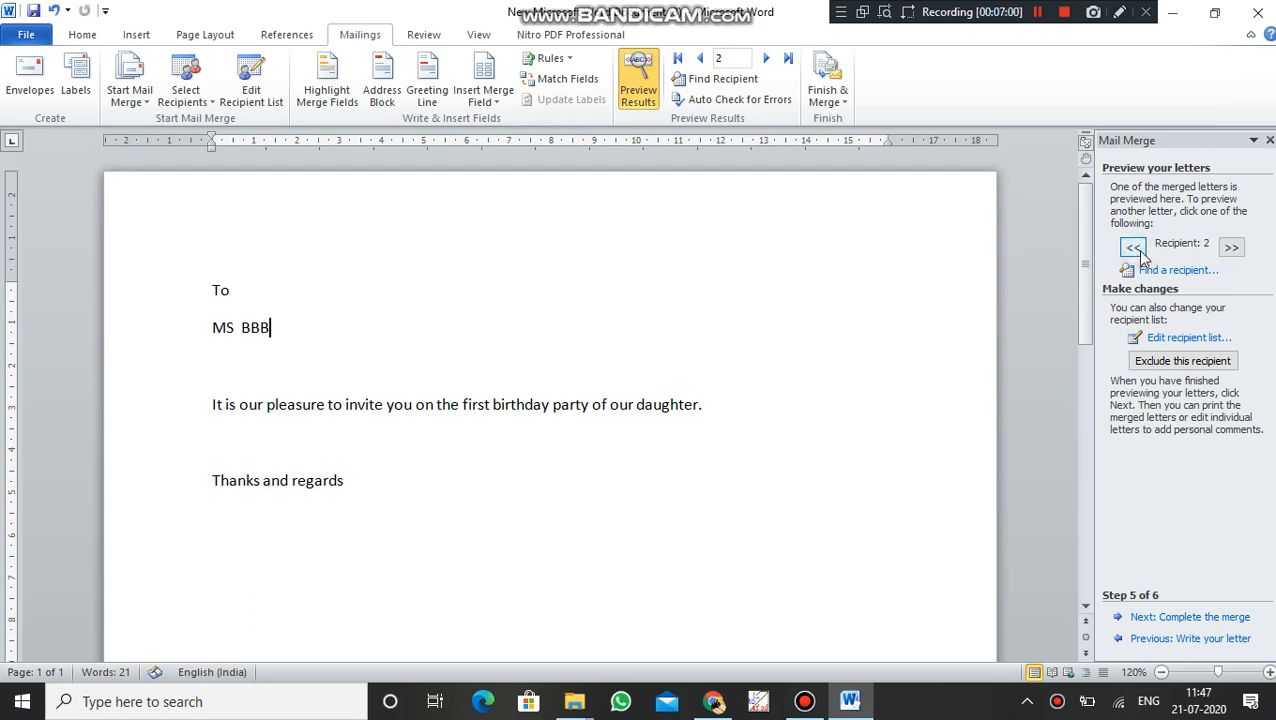
pyautogui.click(1134, 248)
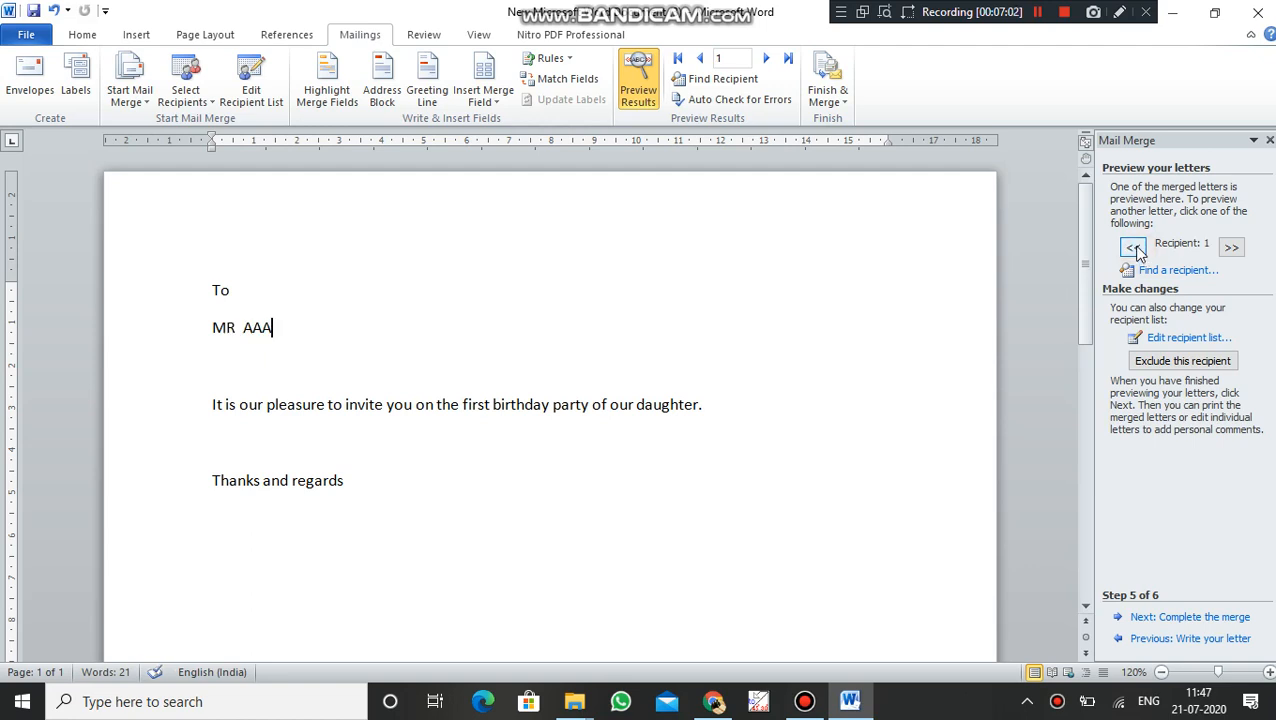
pyautogui.click(1231, 247)
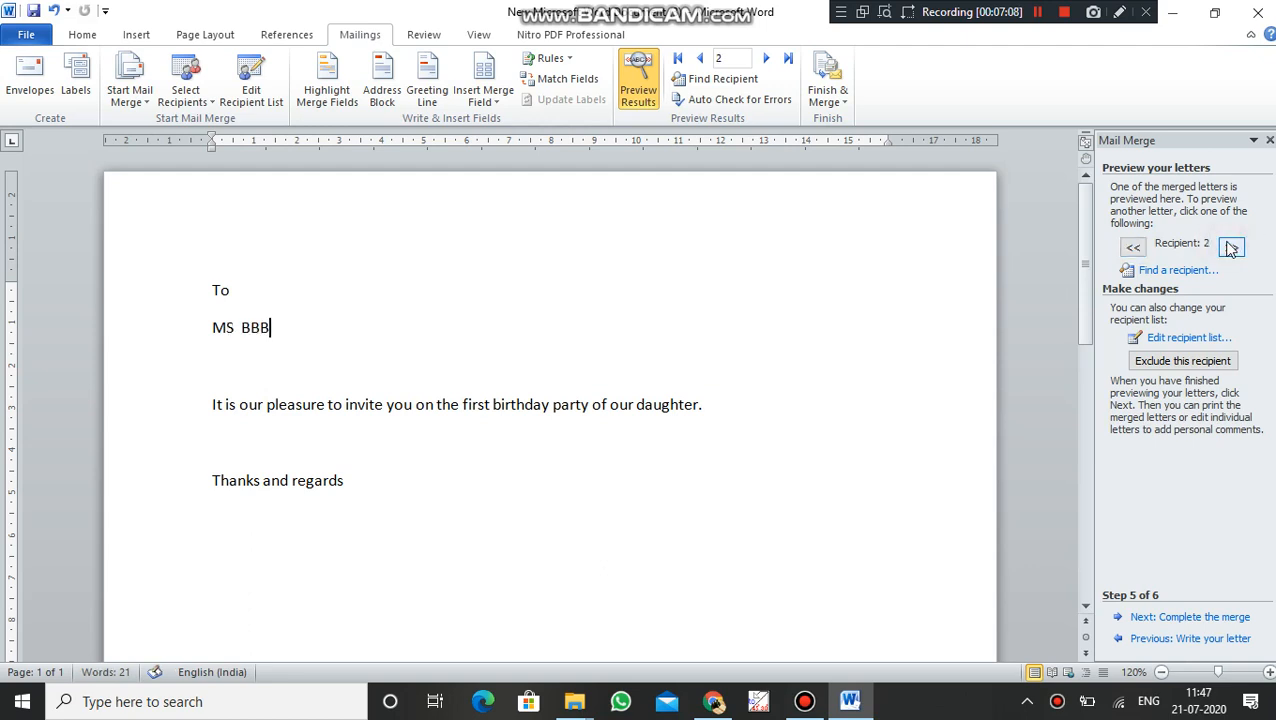
pyautogui.click(1231, 247)
pyautogui.click(1231, 247)
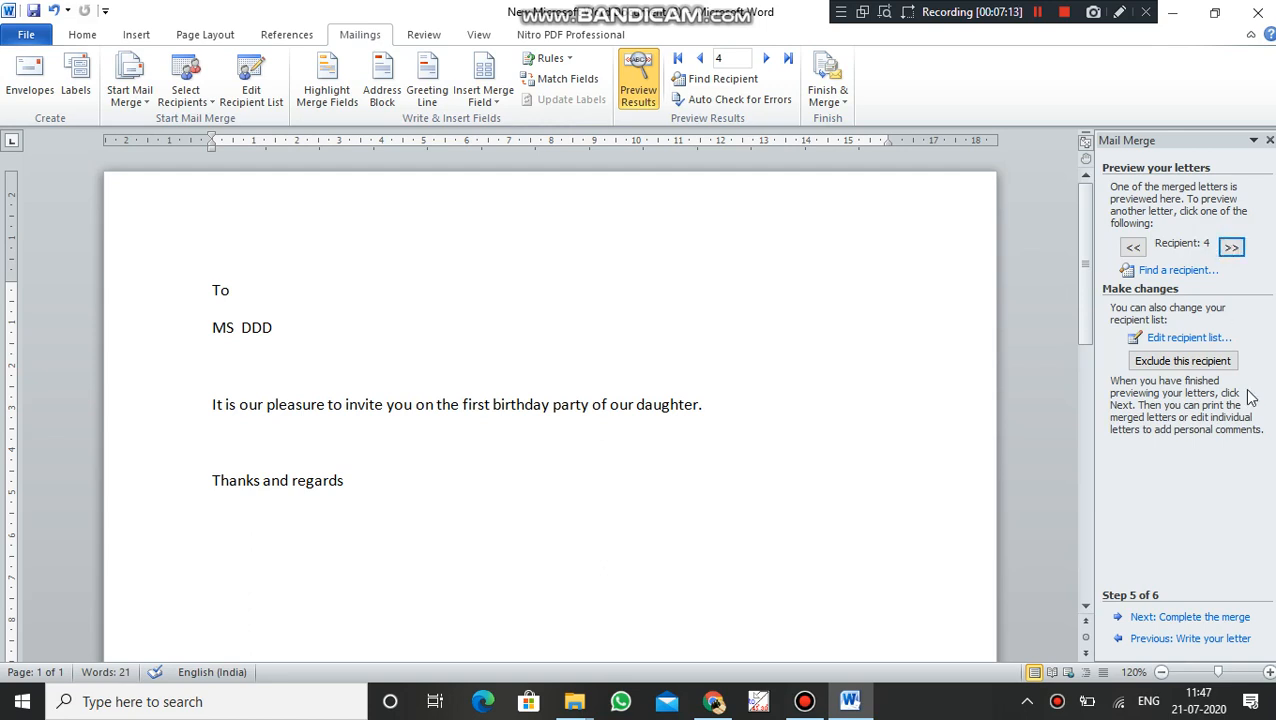
# Step: Advance to the wizard's final stage, and open the Merge to Printer options and close them without printing
pyautogui.click(1175, 625)
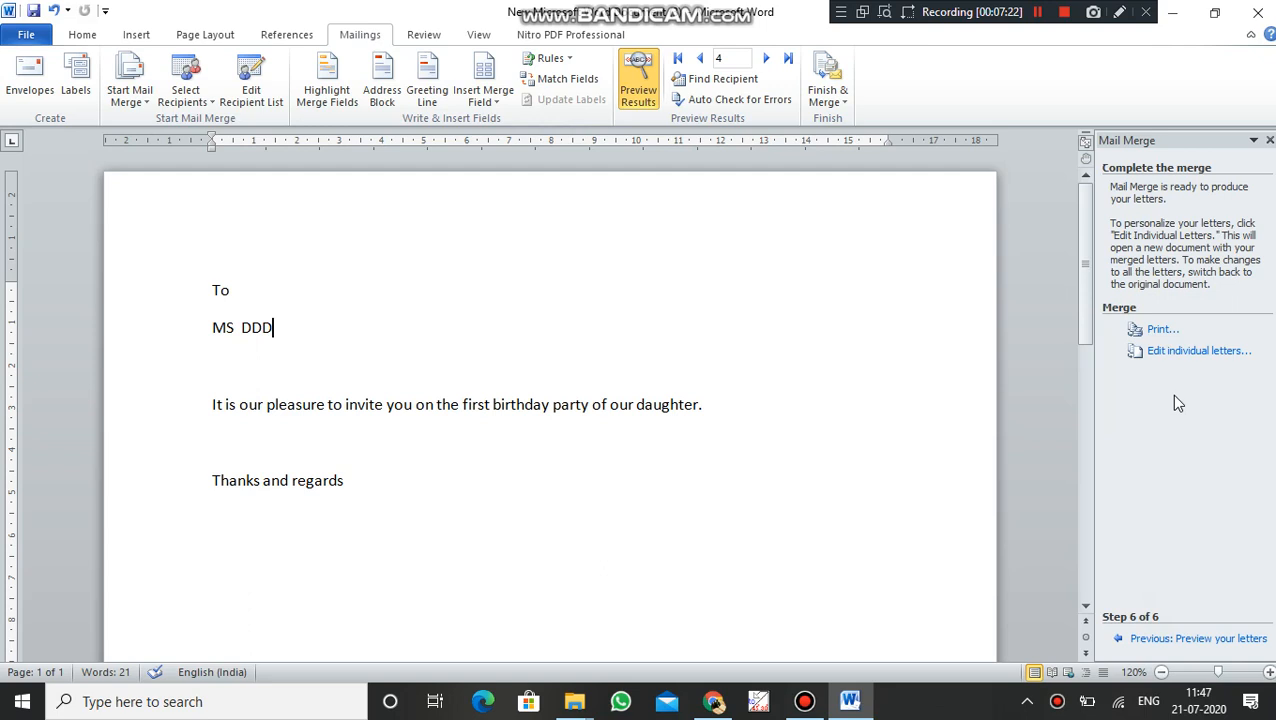
pyautogui.click(1149, 331)
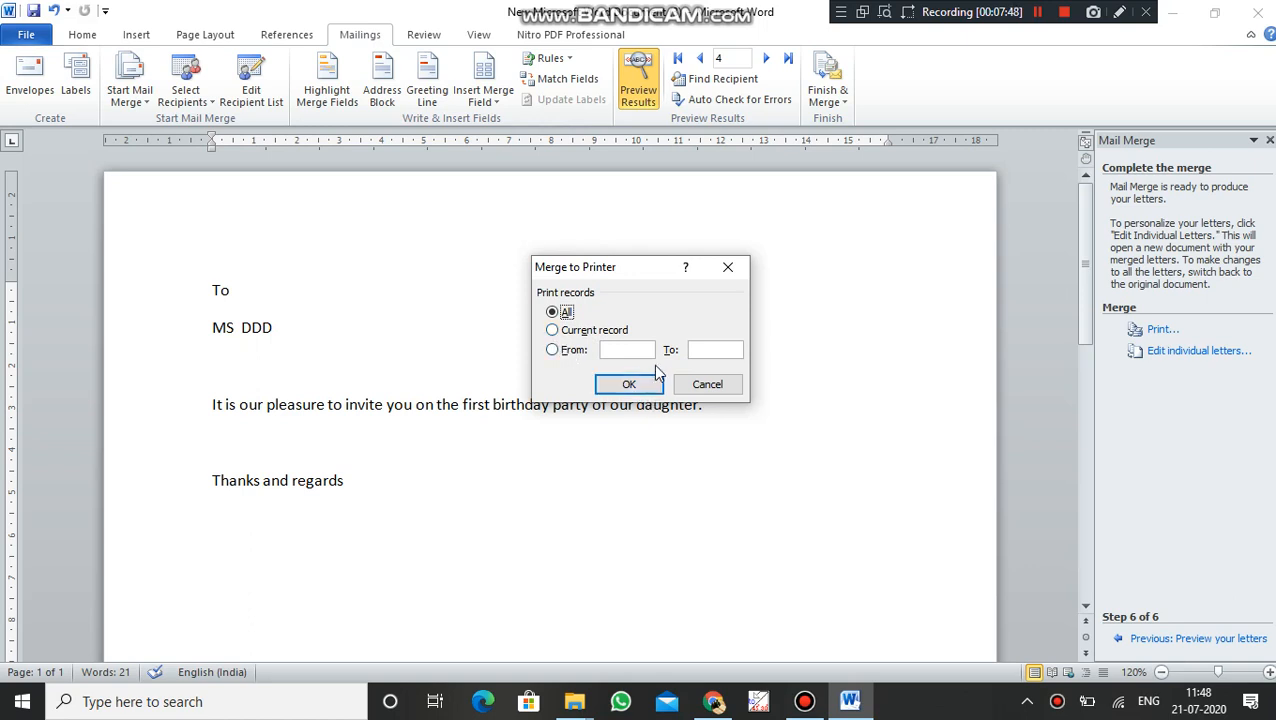
pyautogui.click(725, 270)
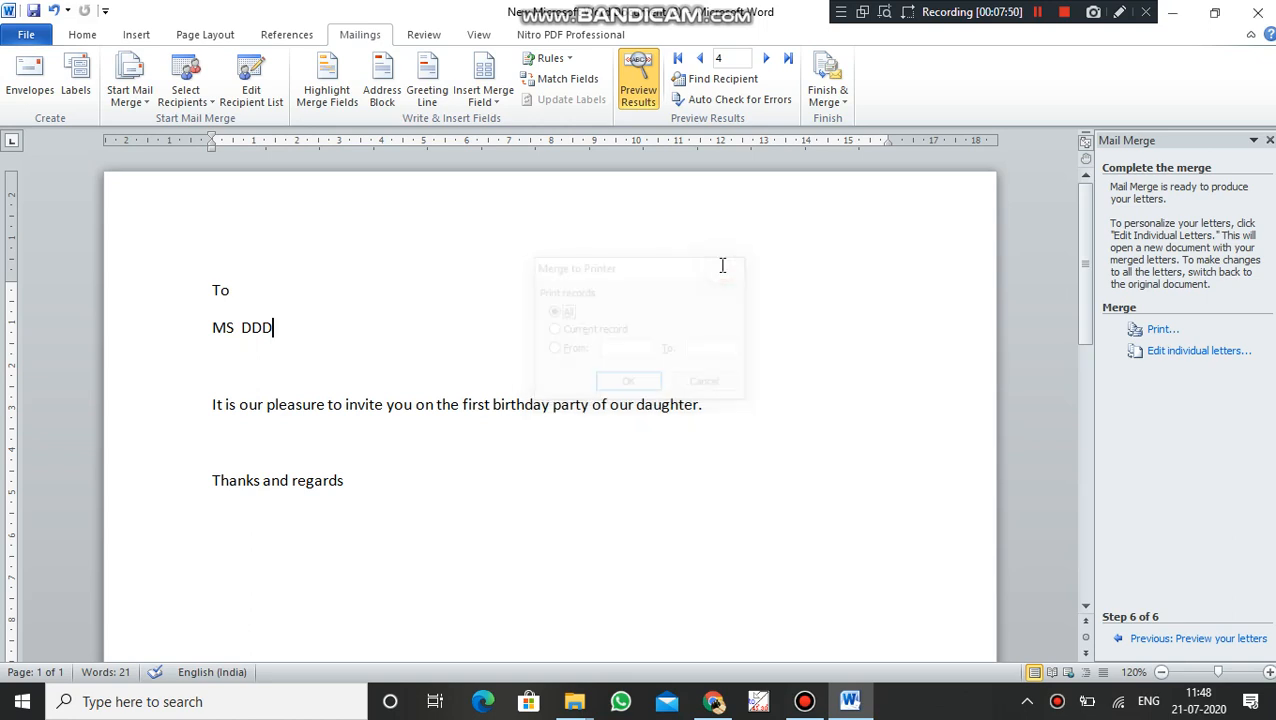